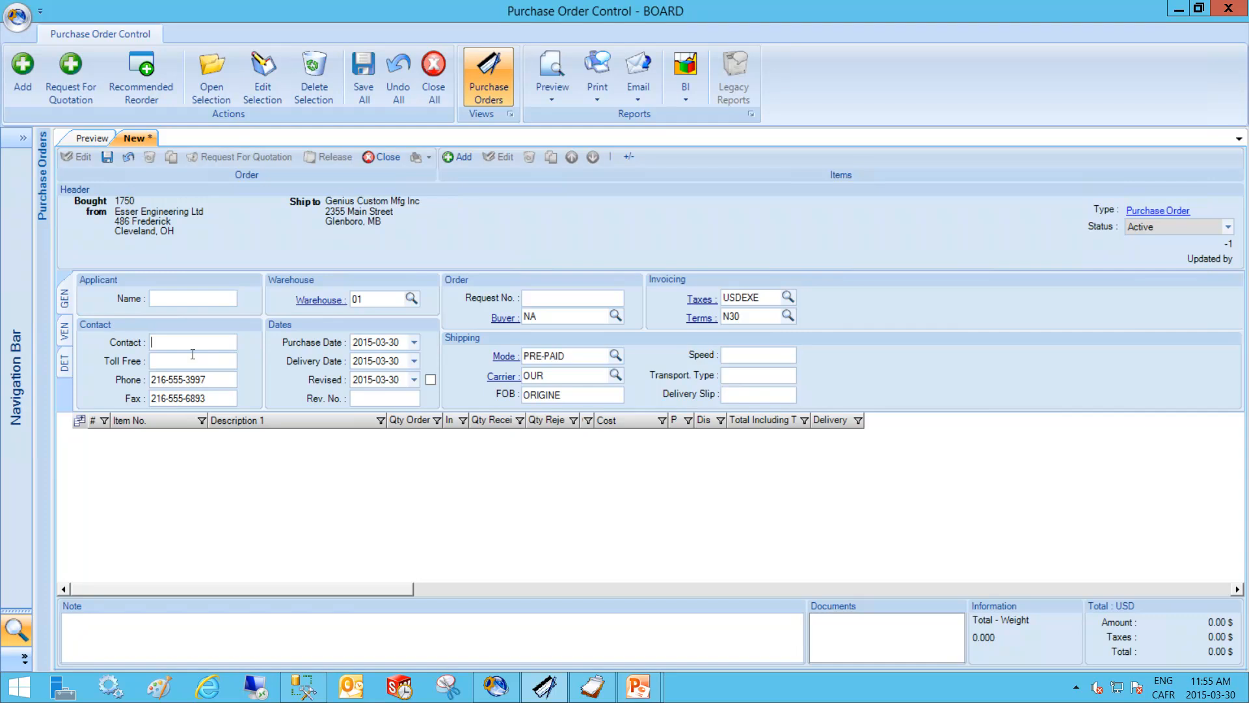
- Set the purchase order's delivery date to 2015-04-03 and start an item line for 1305-BA04A, found by searching "ac drive"
click(414, 360)
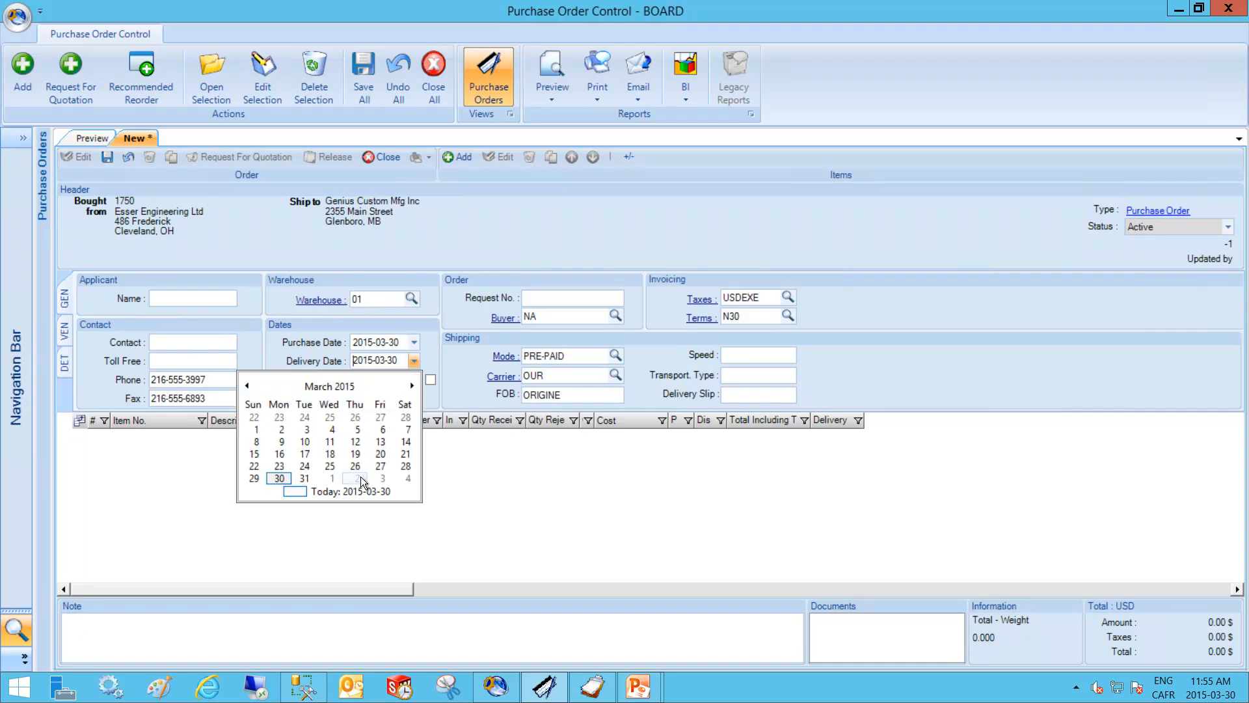
click(380, 479)
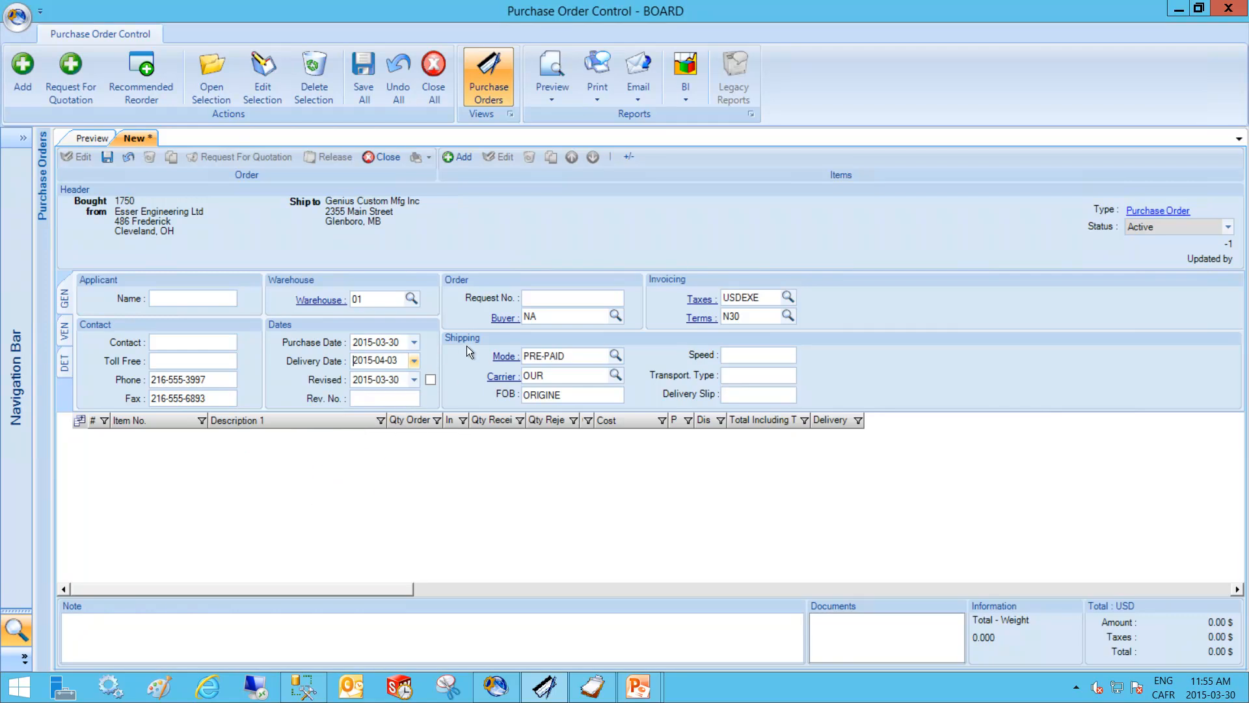
click(462, 158)
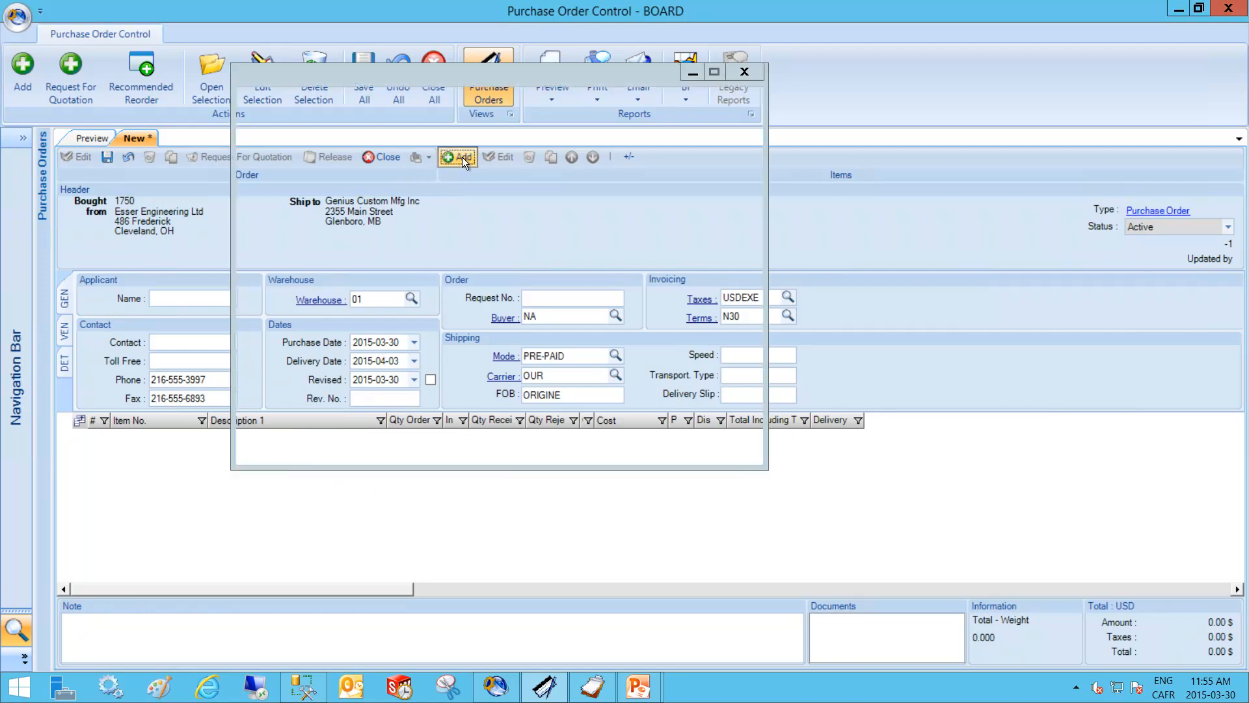
click(410, 180)
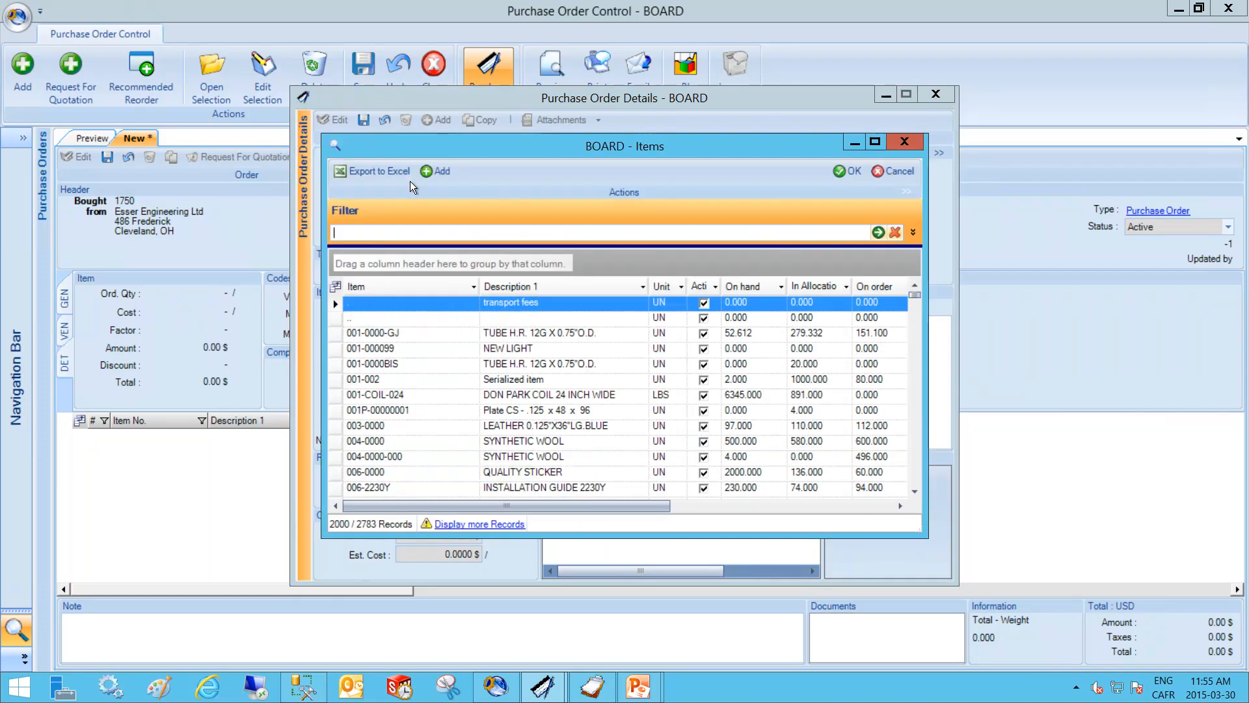
text(ac drive)
key(Return)
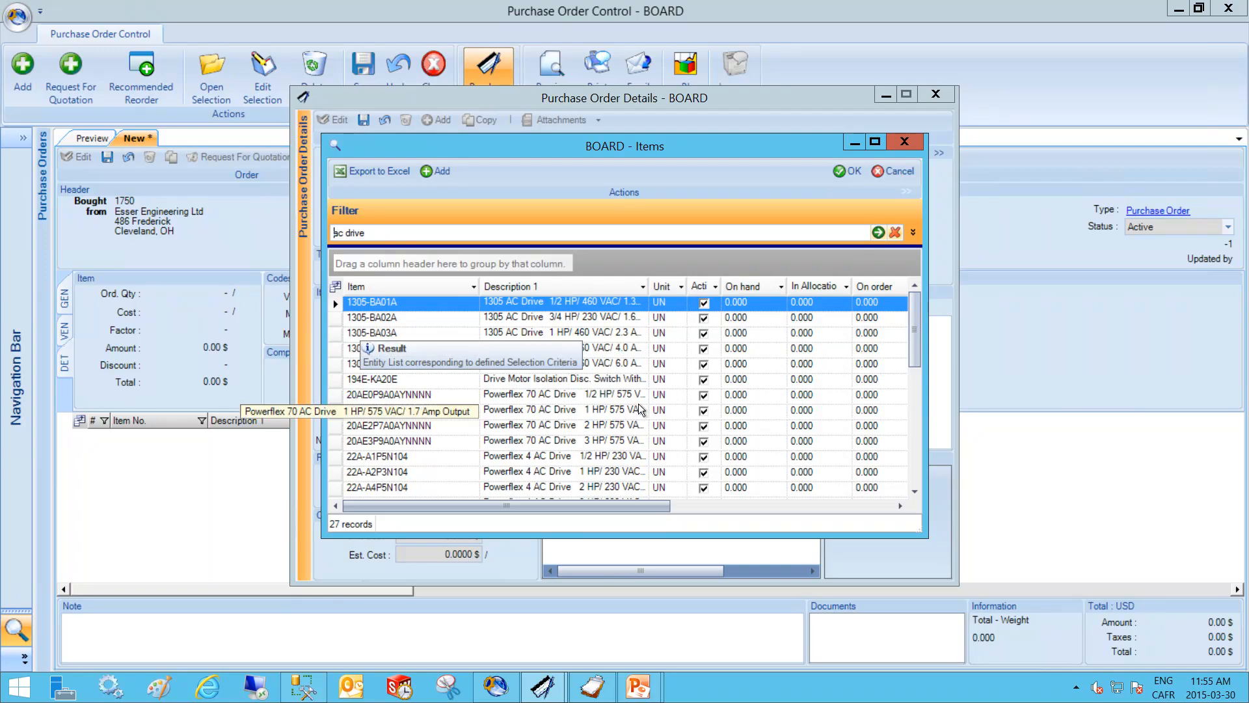
click(628, 349)
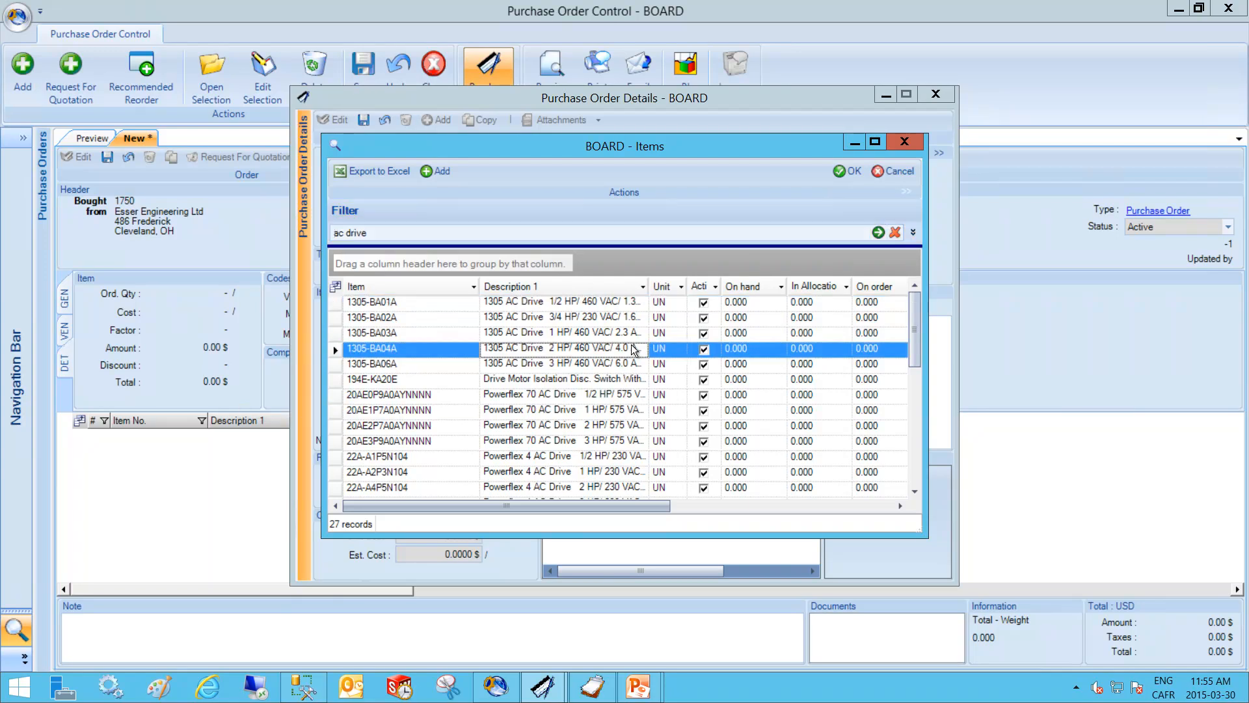
double_click(556, 348)
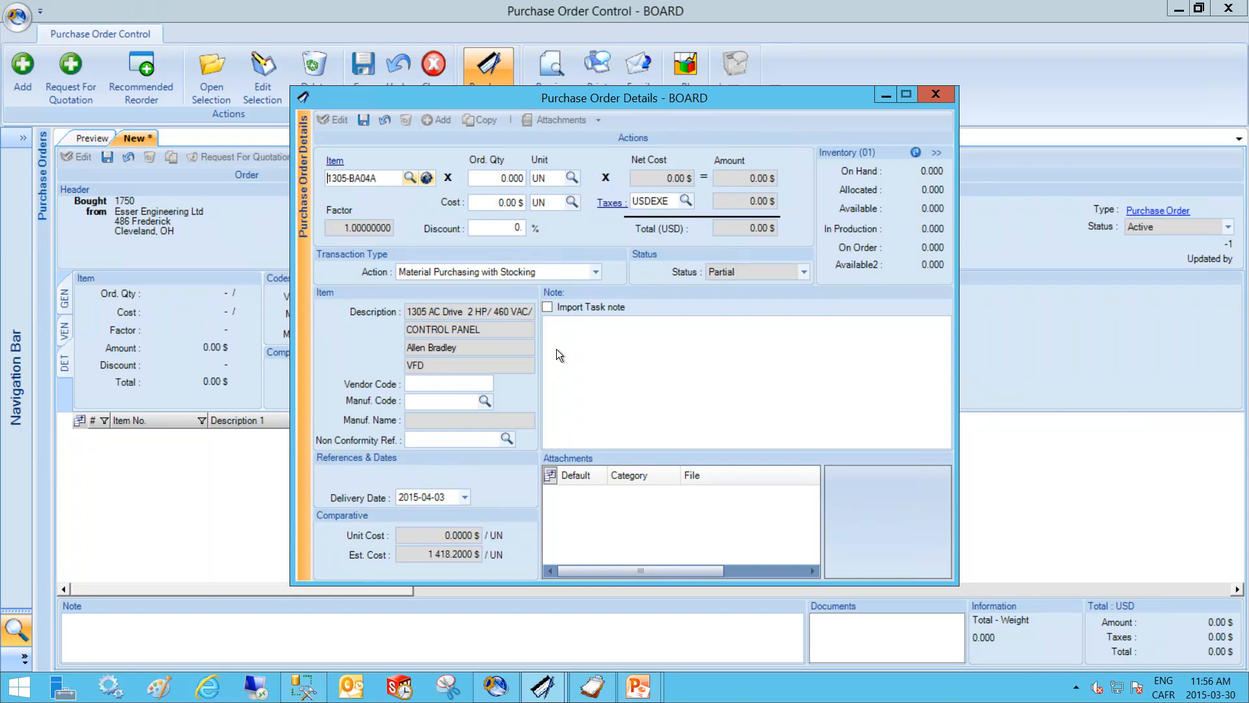
- Set the item line's ordered quantity to 1 and its cost to 550 $
key(Tab)
text(1)
key(Tab)
key(Tab)
text(550)
key(Tab)
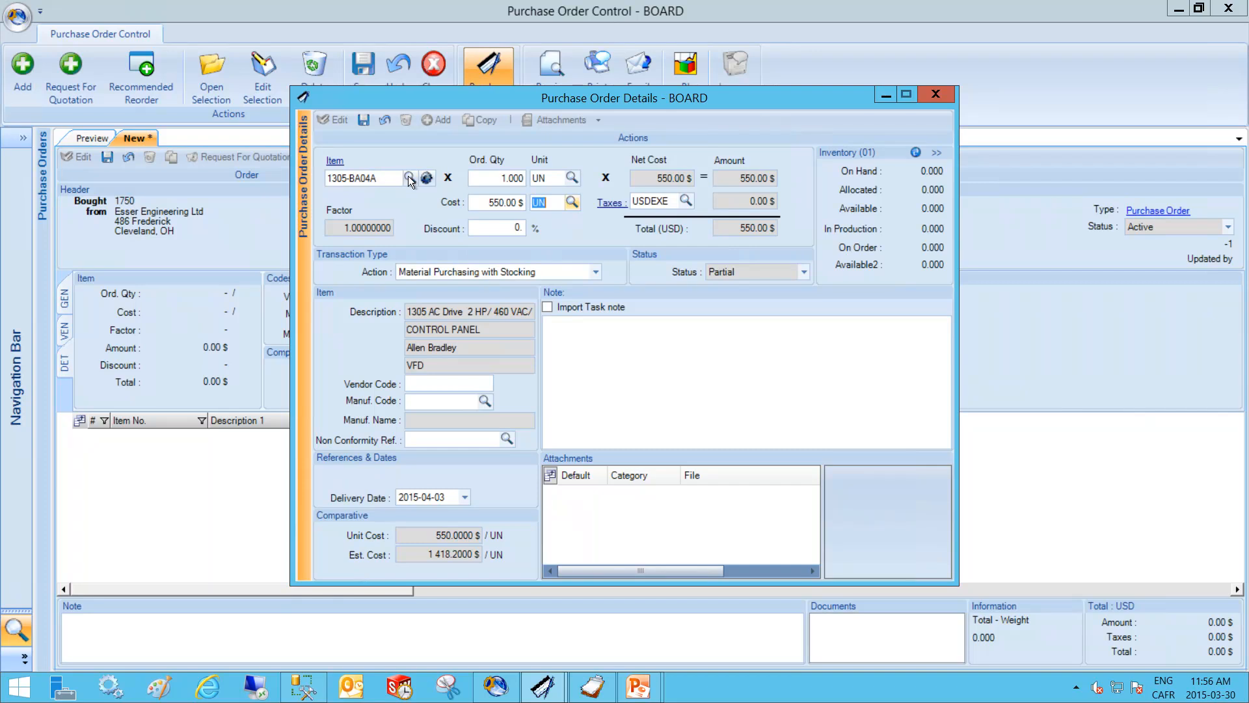
- Set the line's transaction type to Purchase of Material allocated upon receipt and save the line
click(595, 272)
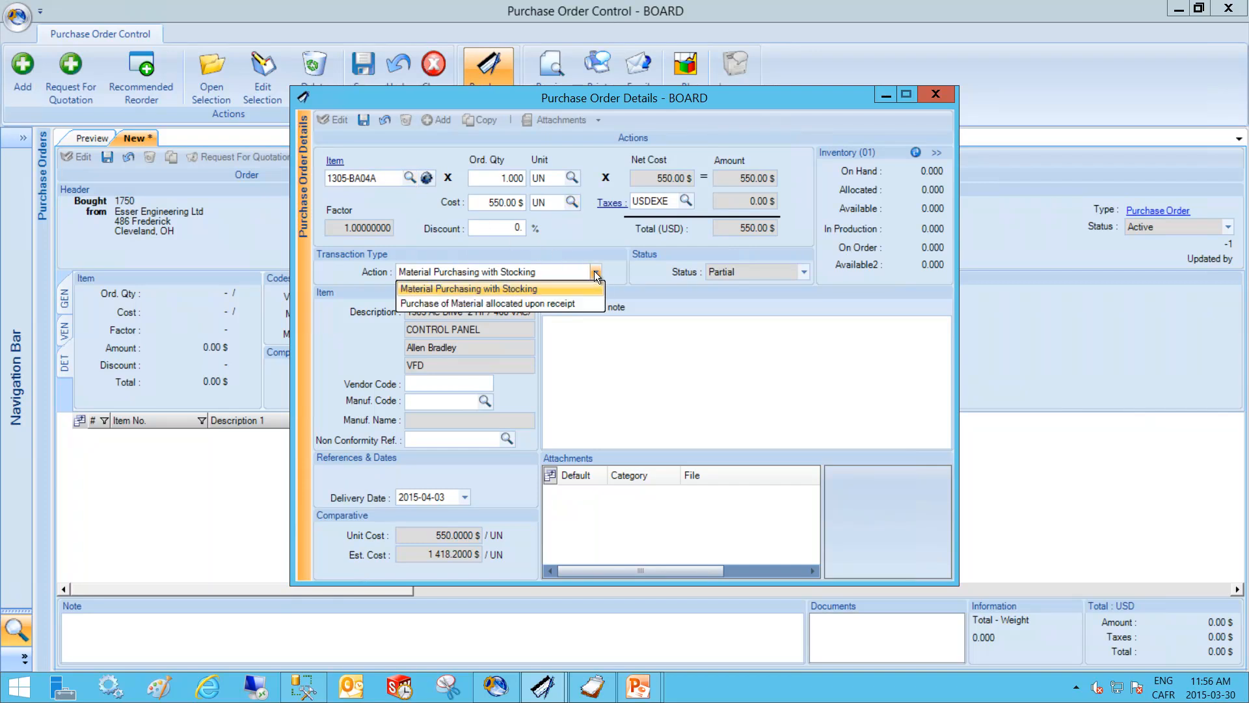
click(562, 303)
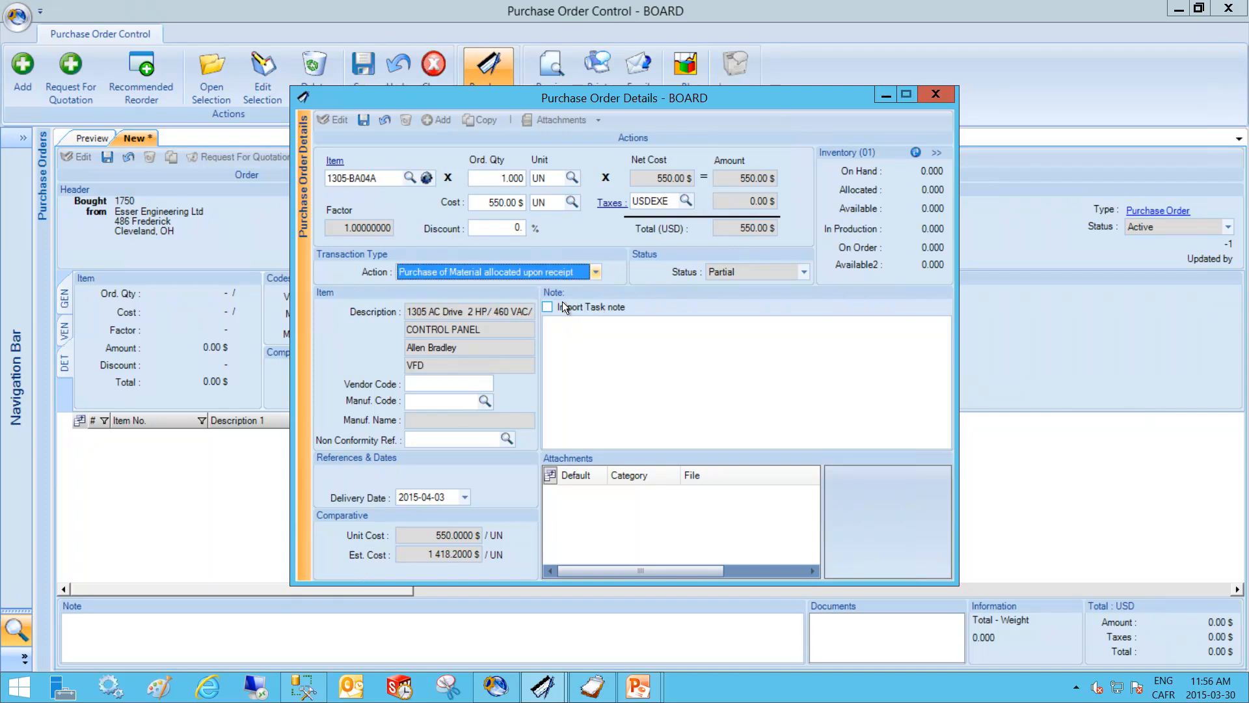
click(363, 120)
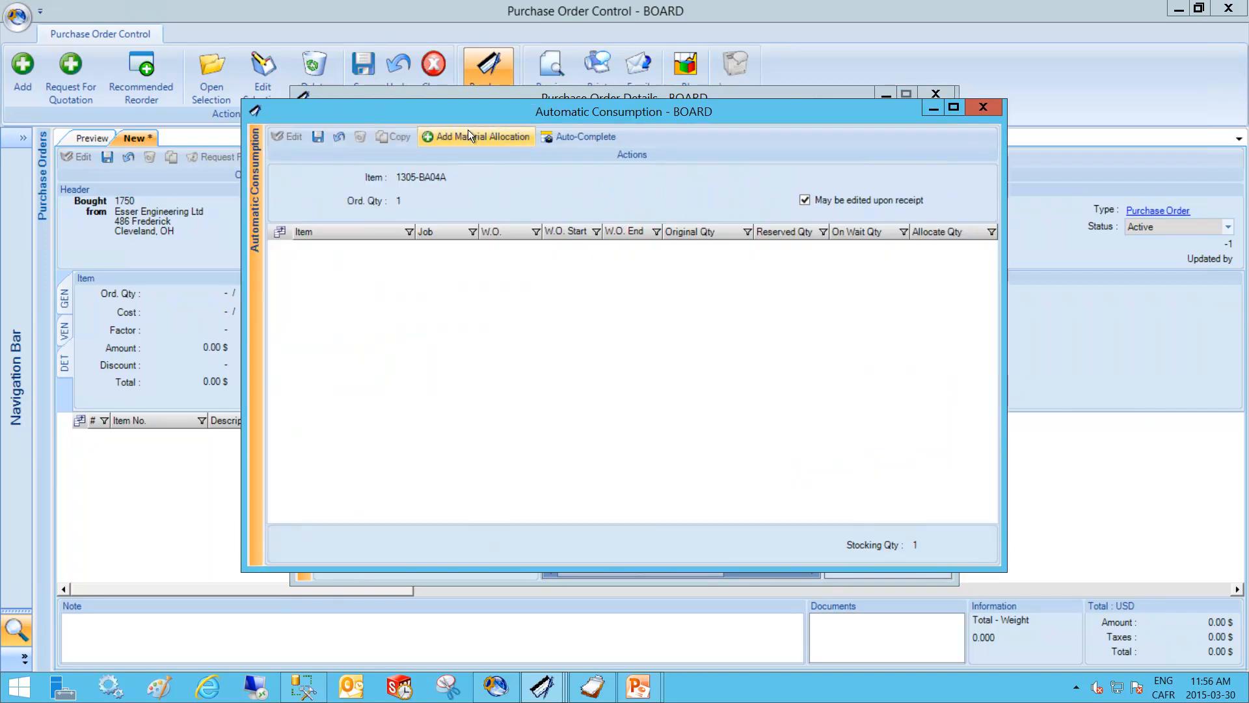
- Start a material allocation and assign it to the MACH-REP-001 work order, found by filtering for "machine repair"
click(521, 140)
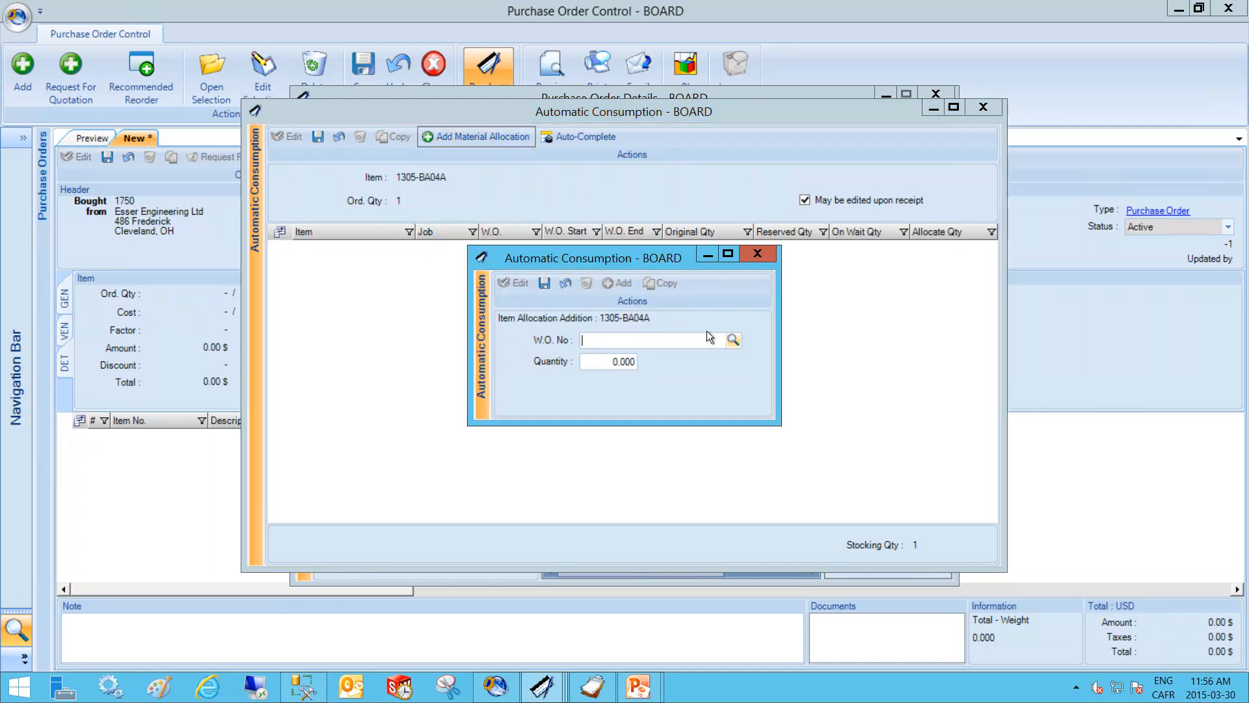
click(736, 339)
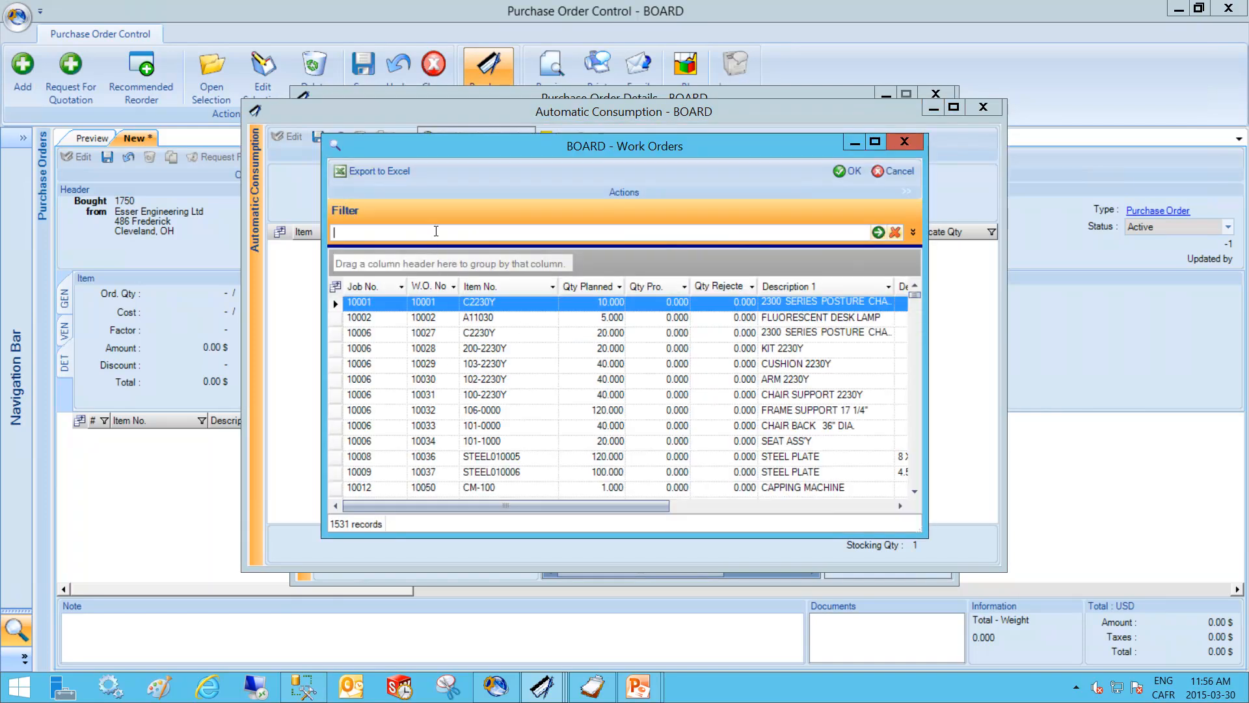
text(machine)
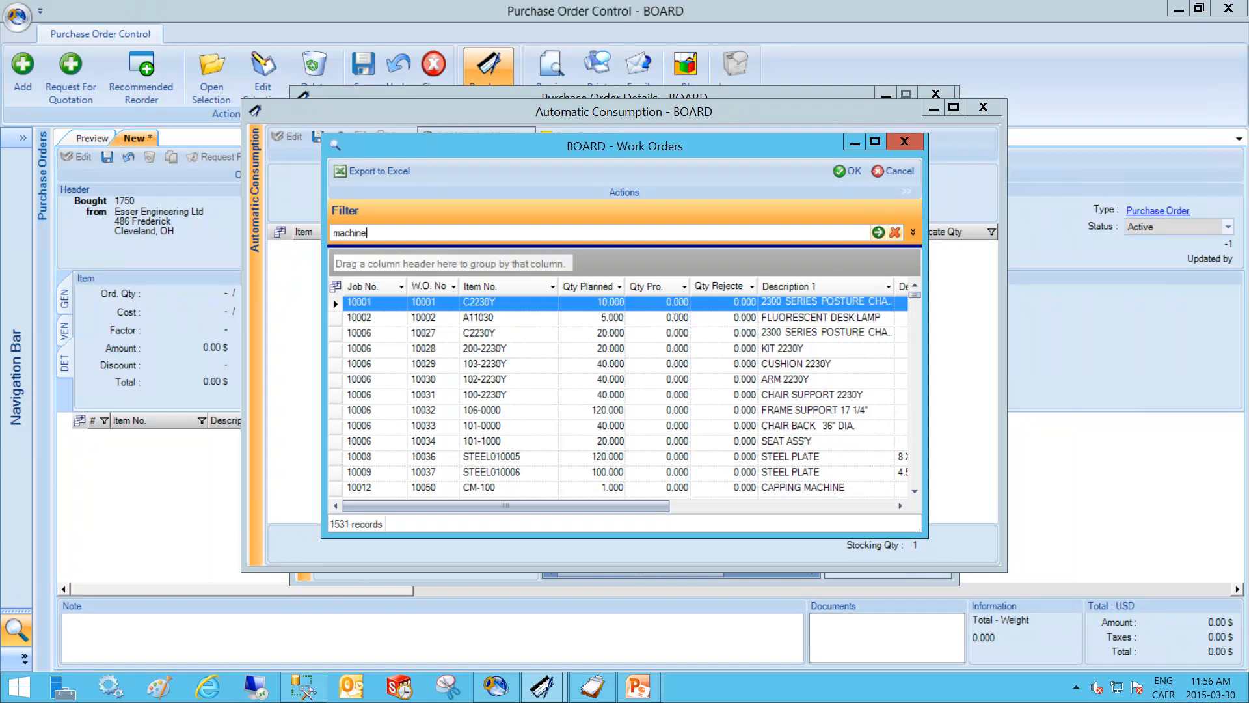
key(Return)
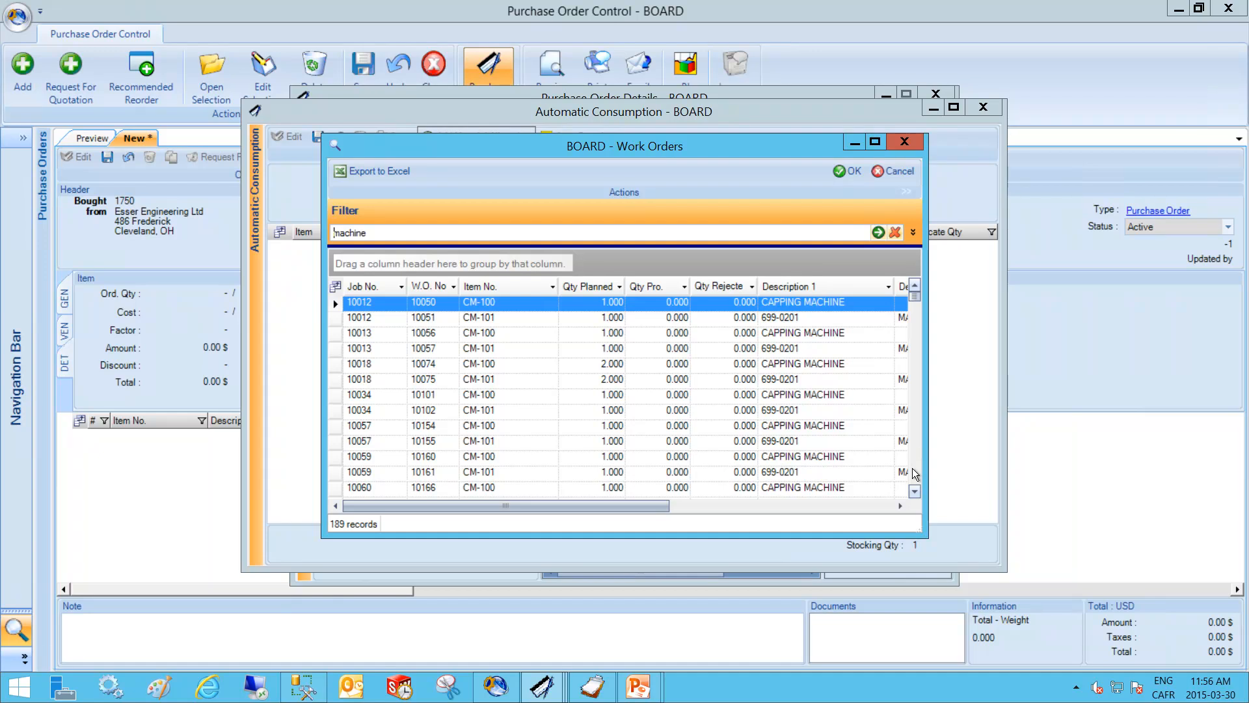
click(626, 233)
text(repair)
key(Return)
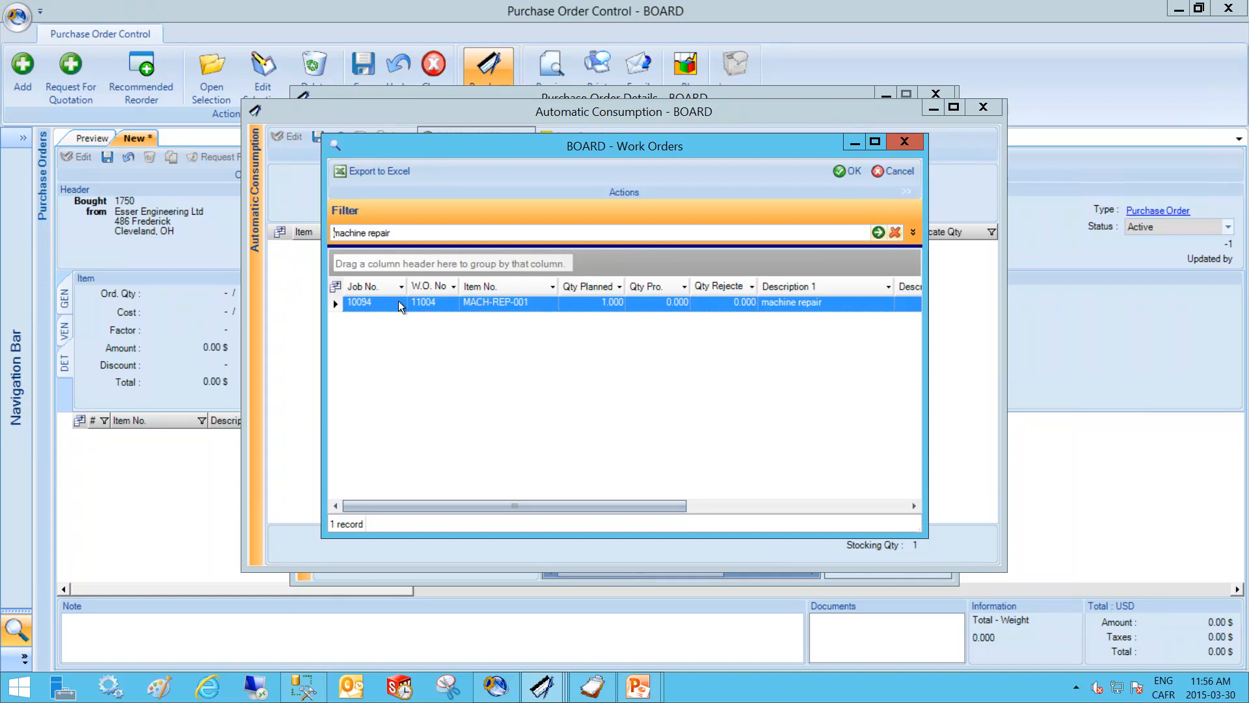
double_click(398, 302)
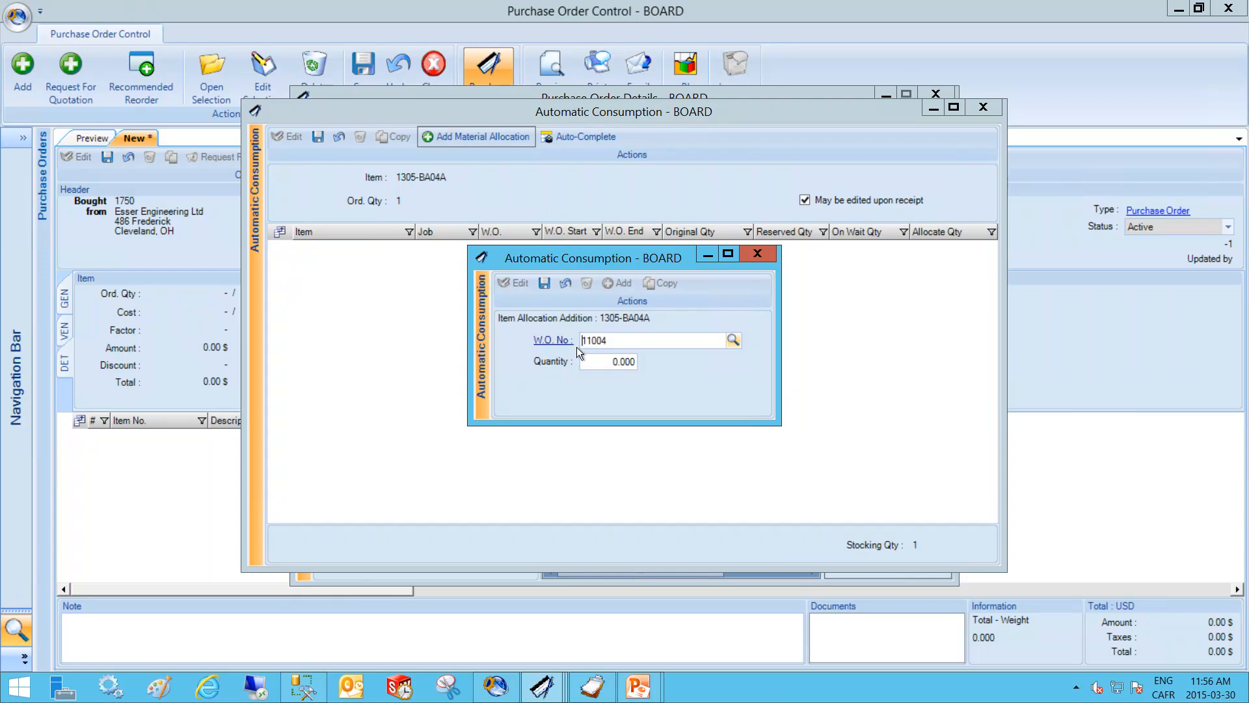
- Set the allocation quantity to 1 and save the material allocation
click(599, 362)
text(1)
key(Tab)
click(547, 282)
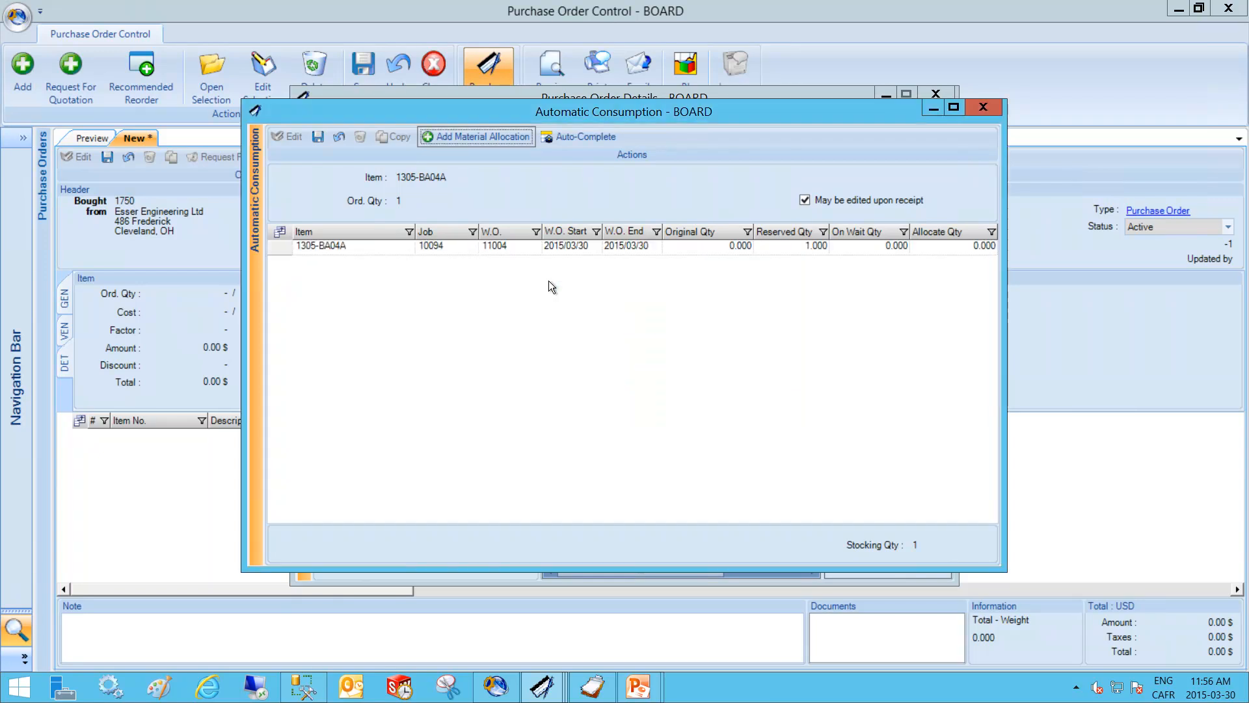
- Automatically dispatch a quantity of 1 in the consumption, then save it along with the purchase order
click(584, 136)
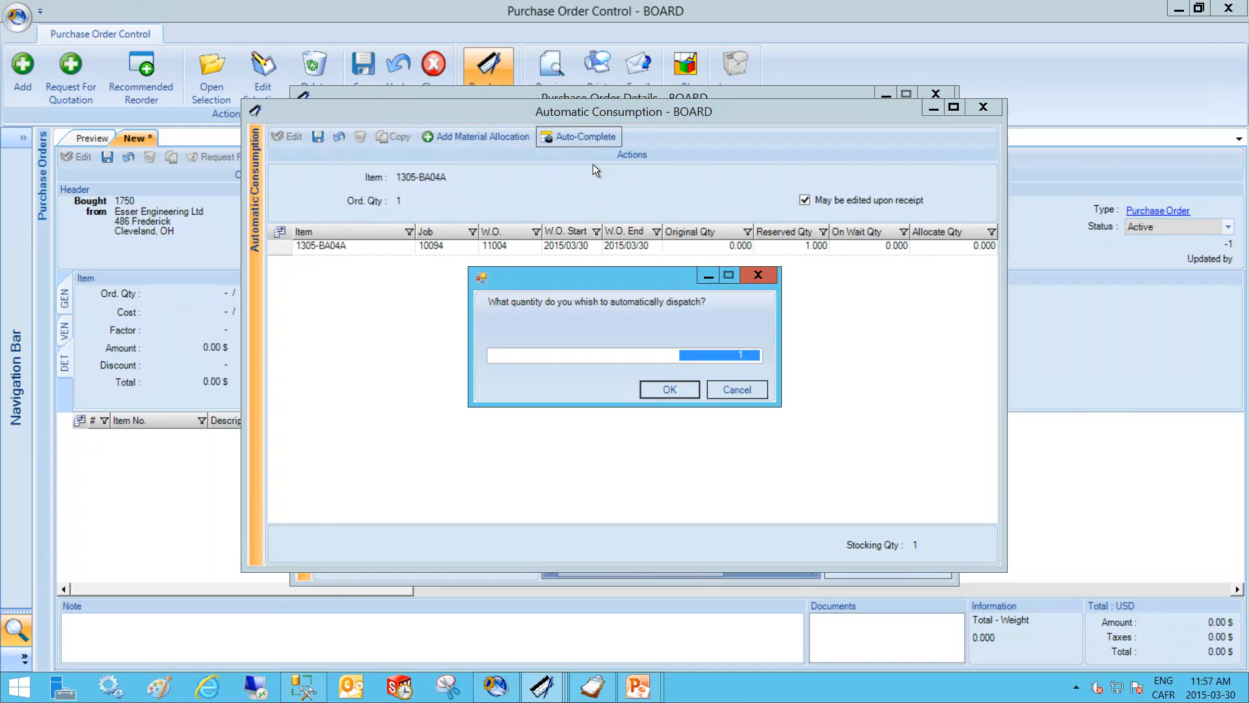
click(670, 390)
click(318, 136)
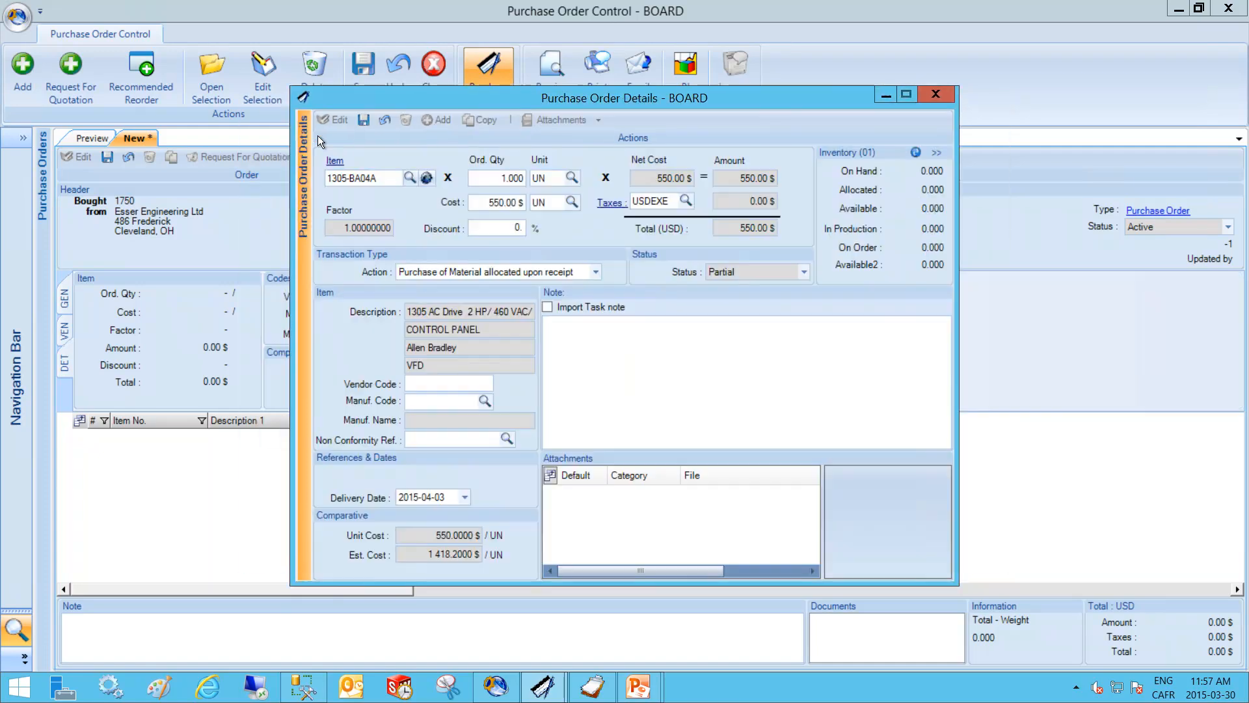
click(936, 94)
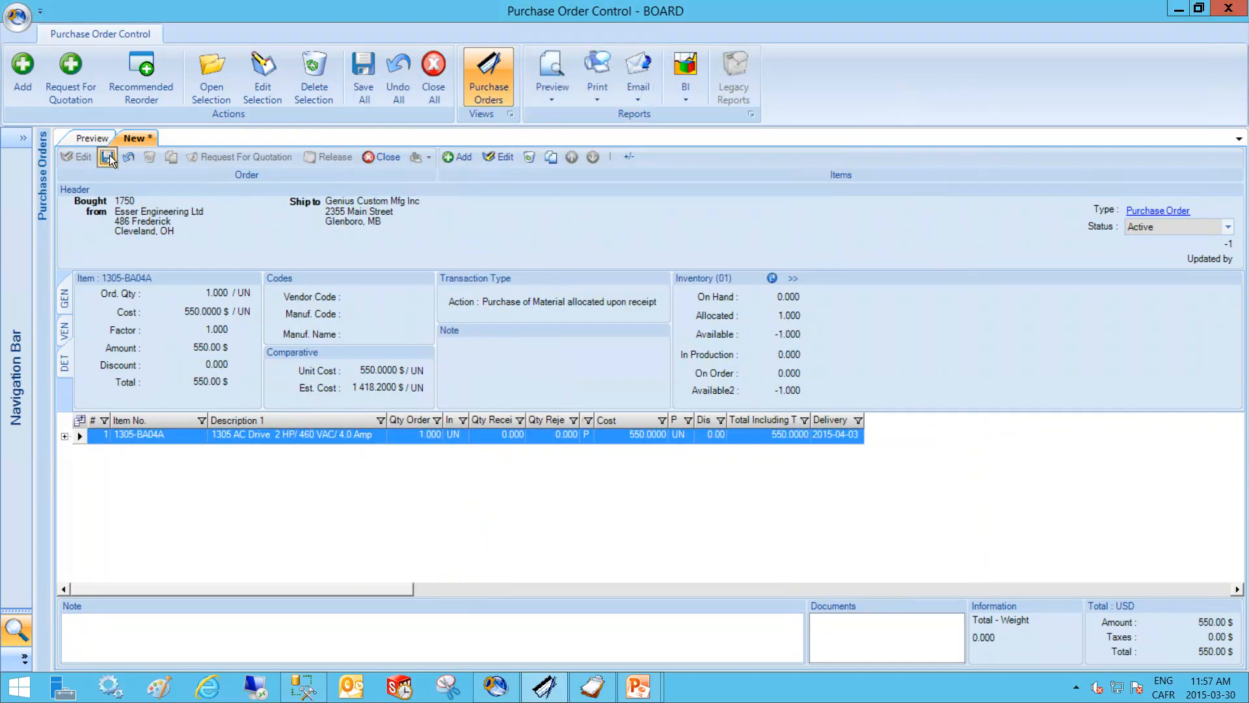
click(108, 157)
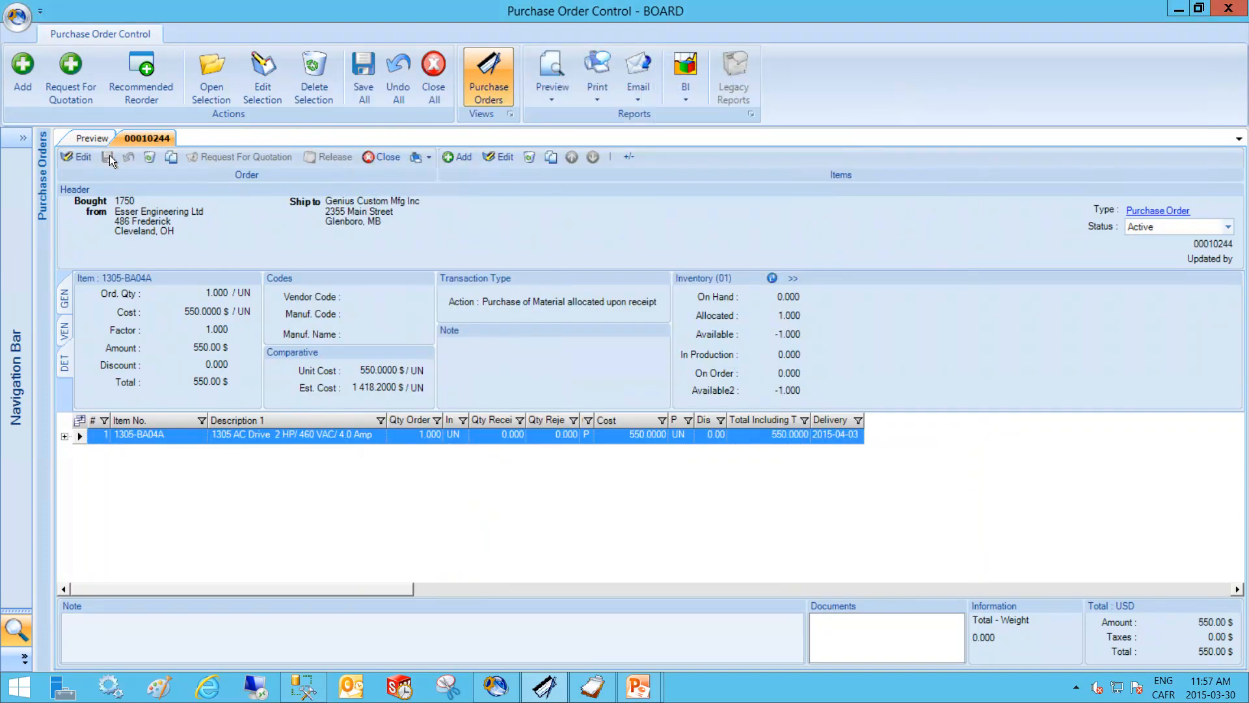
- Preview the purchase order report with subcontracting and material allocation shown, and close the report after checking the assigned job
click(556, 103)
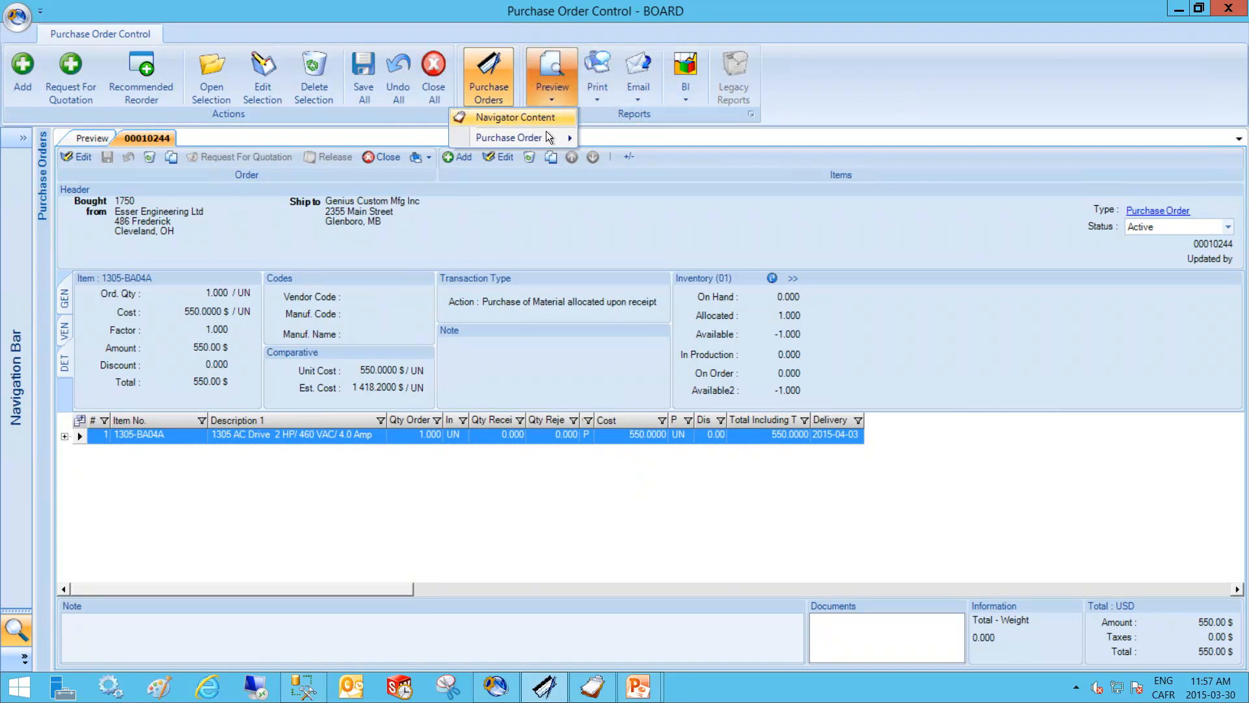
mouse_move(548, 137)
click(291, 227)
click(363, 72)
click(363, 89)
click(1213, 36)
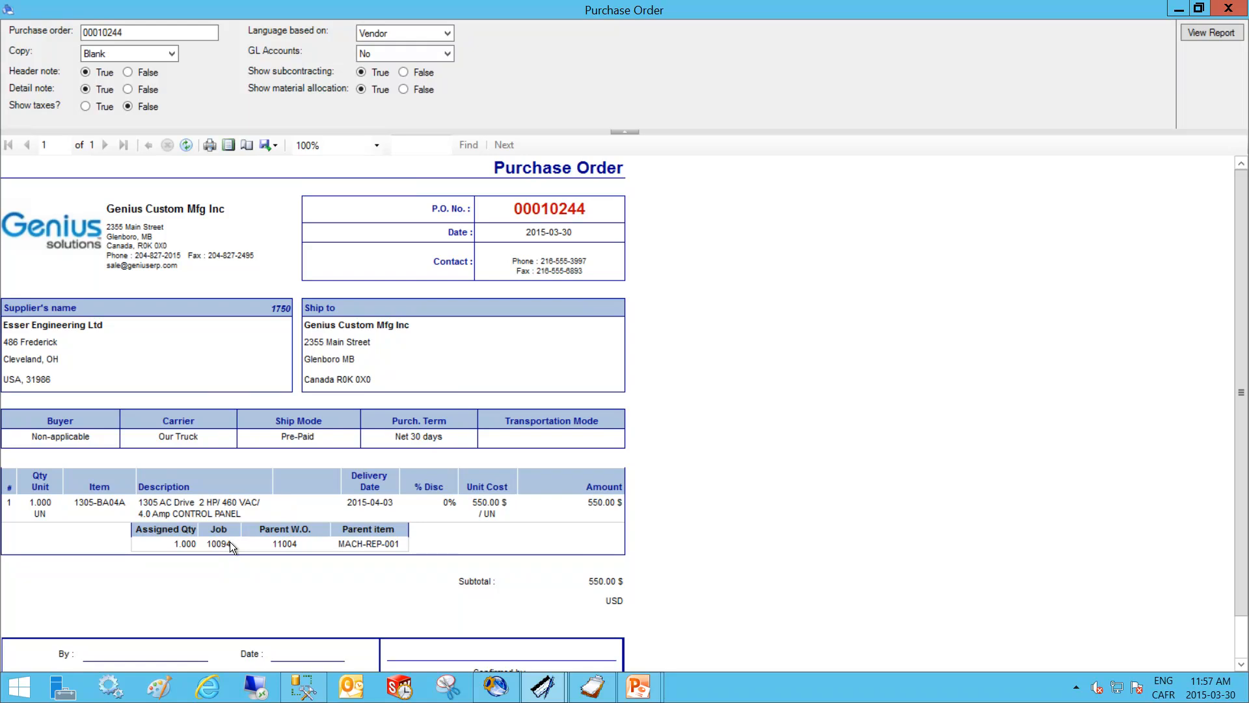
click(1229, 9)
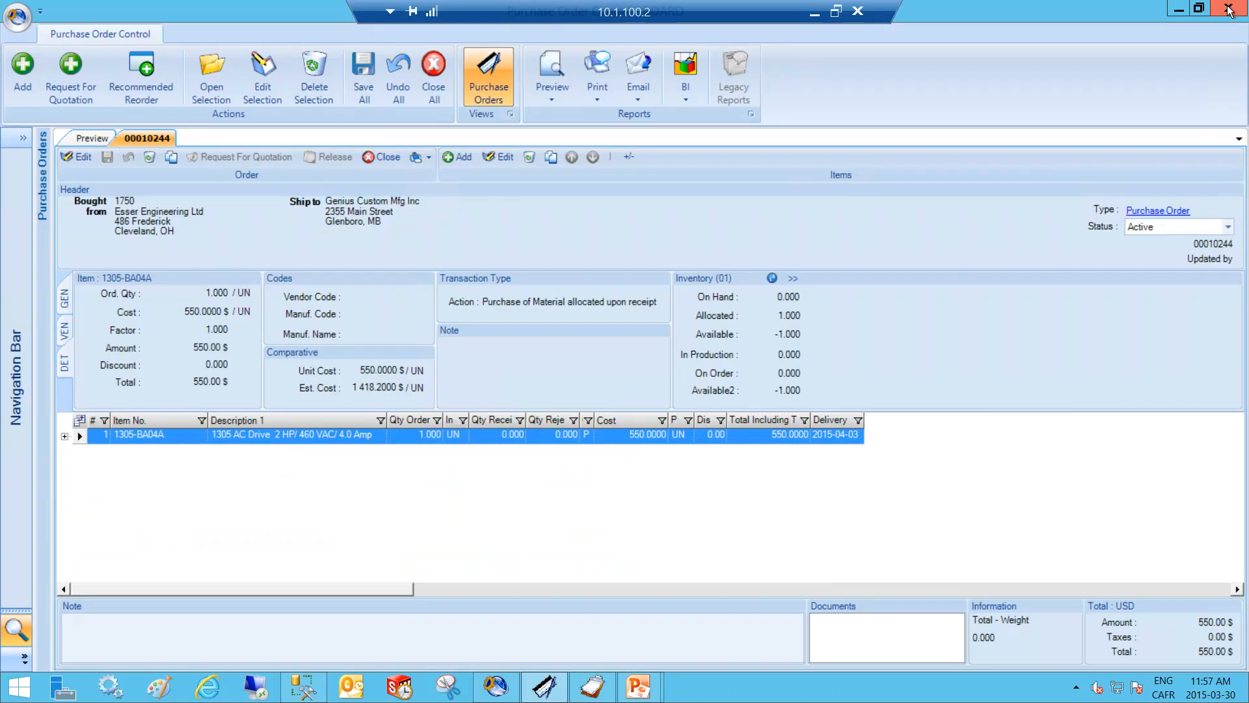
- Open the vendor receipts module and create a new receipt with reference number 676767
click(1179, 11)
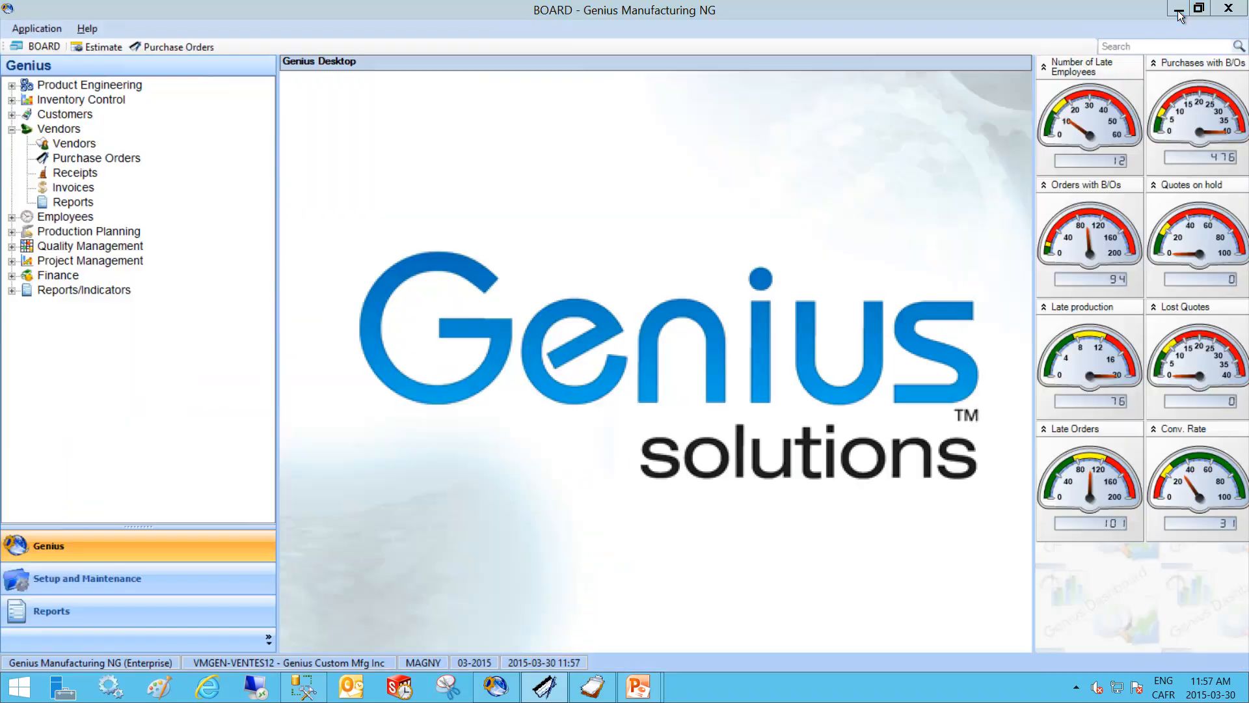
click(79, 173)
double_click(79, 171)
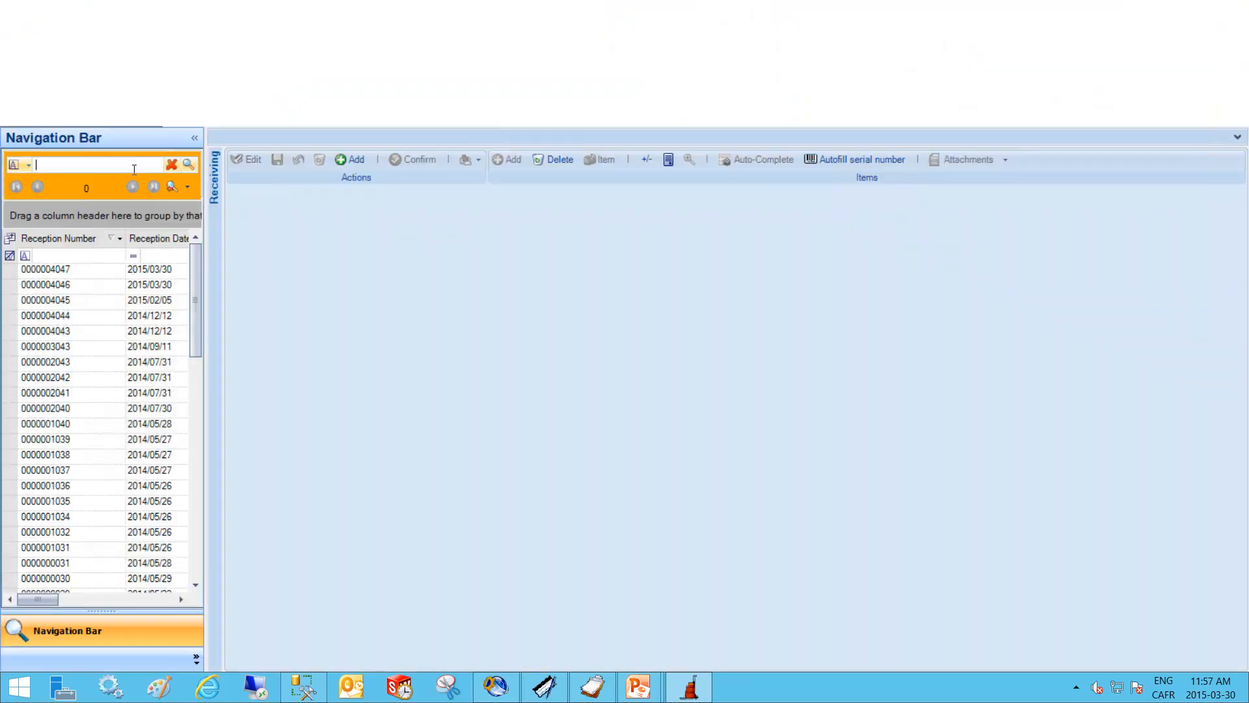
click(353, 162)
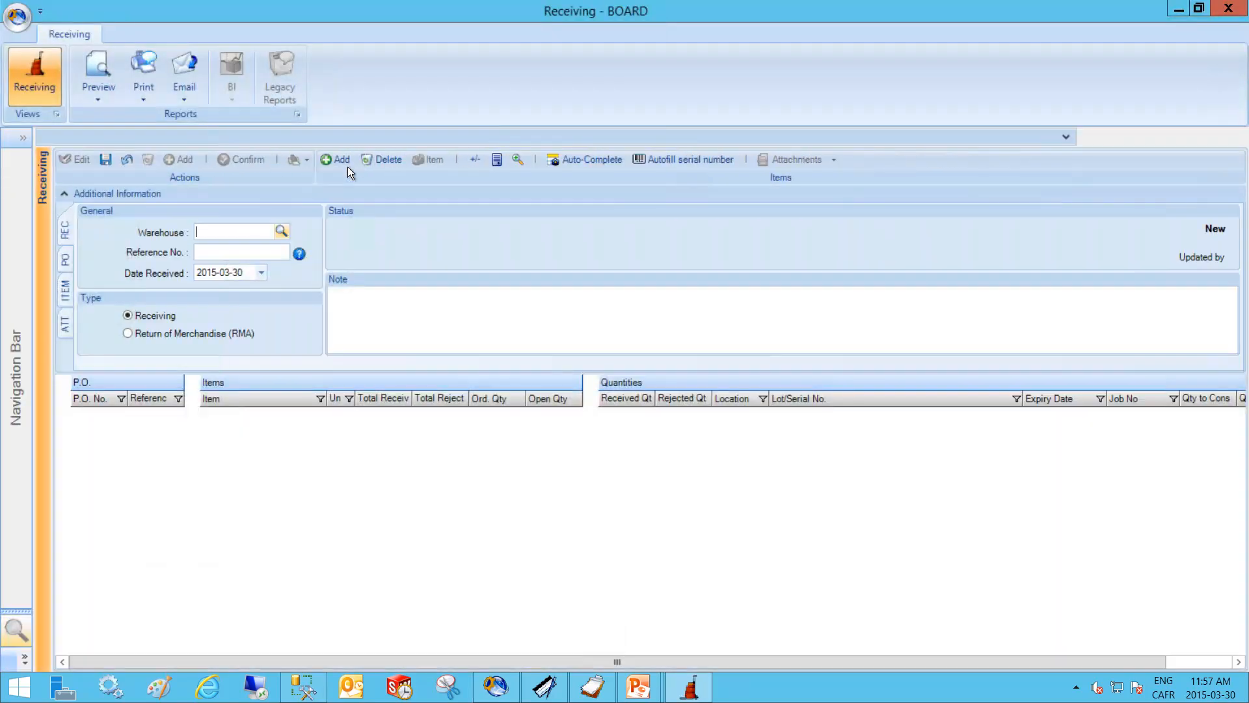
click(218, 253)
text(676767)
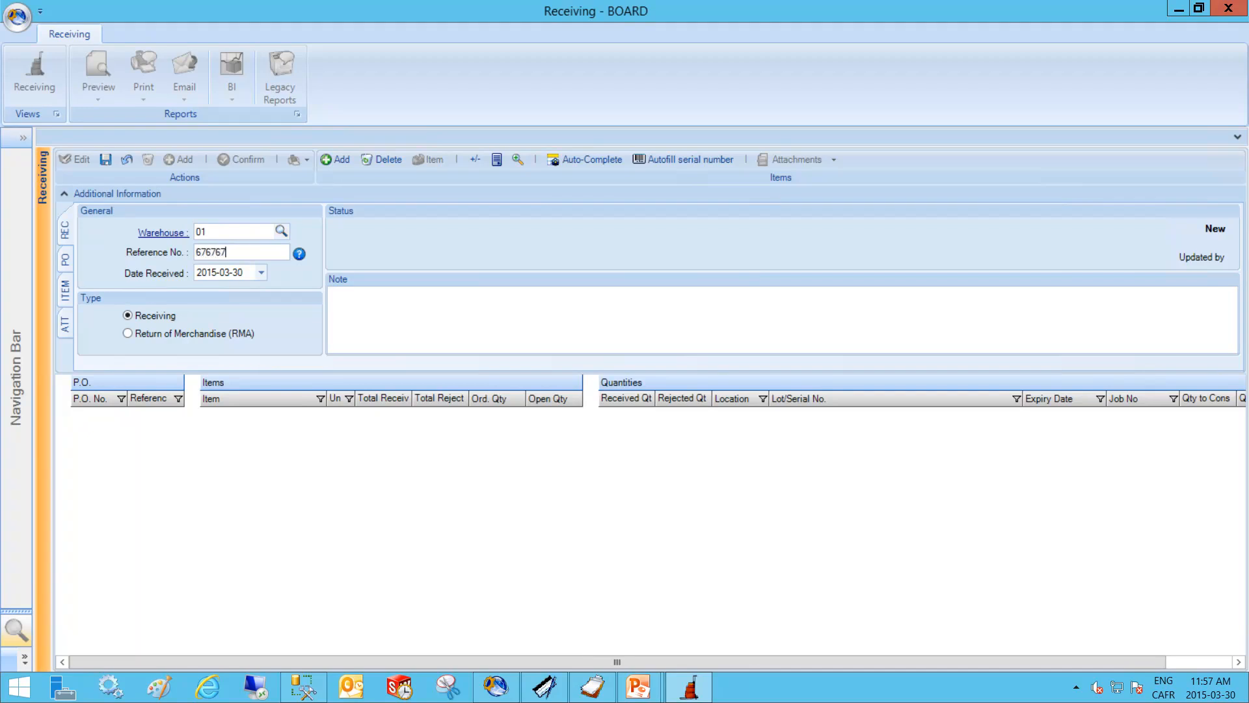
key(Tab)
- Add the Esser Engineering Ltd purchase order due 2015-04-03 to the receipt and auto-complete its received quantity
click(340, 160)
click(348, 177)
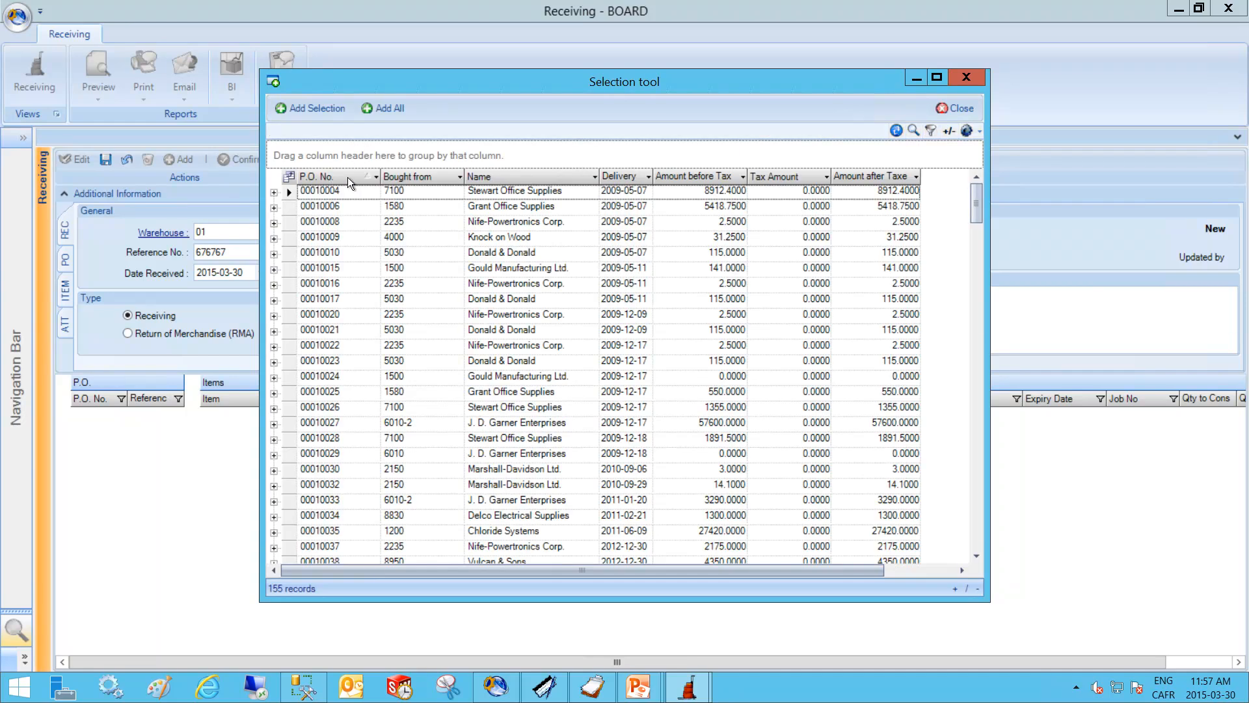
click(348, 177)
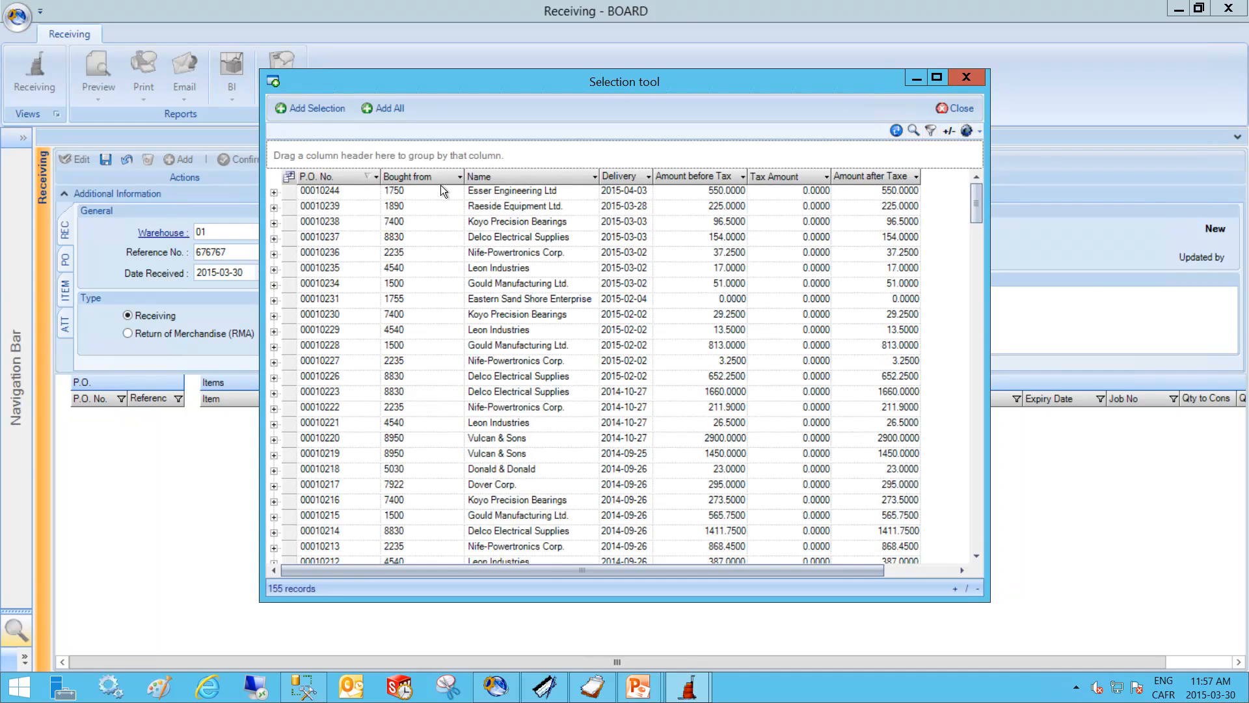
click(274, 193)
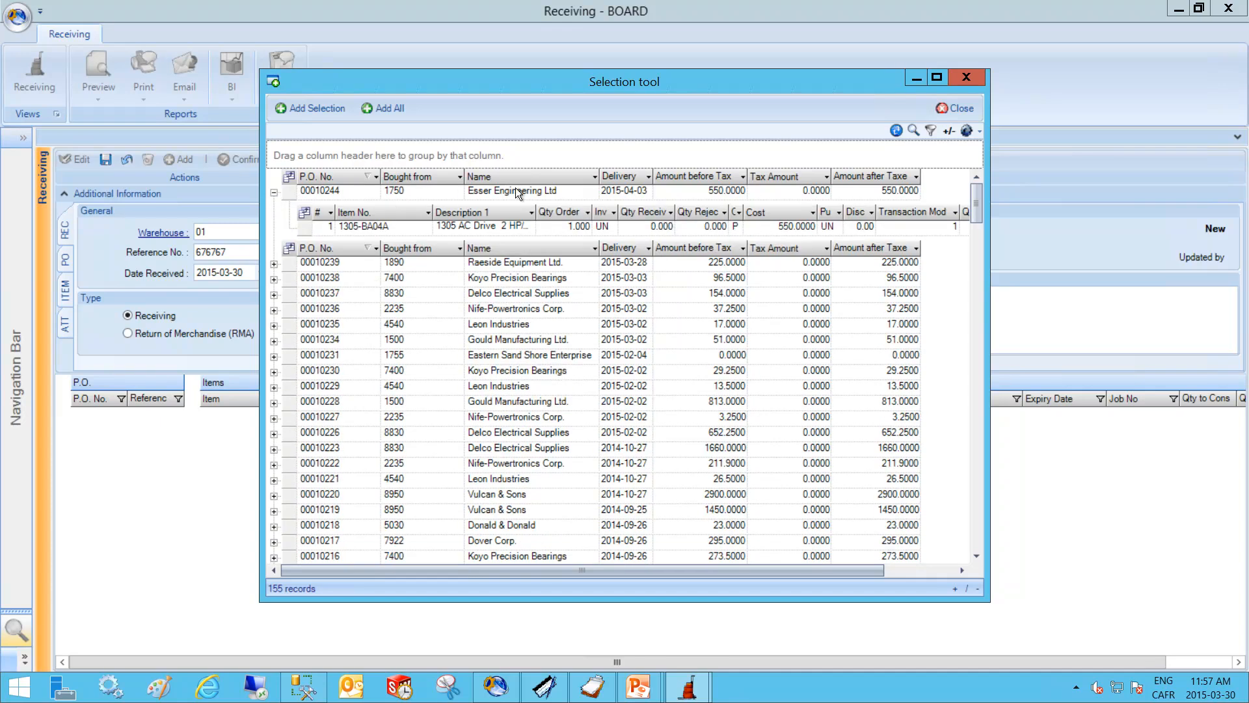
double_click(568, 189)
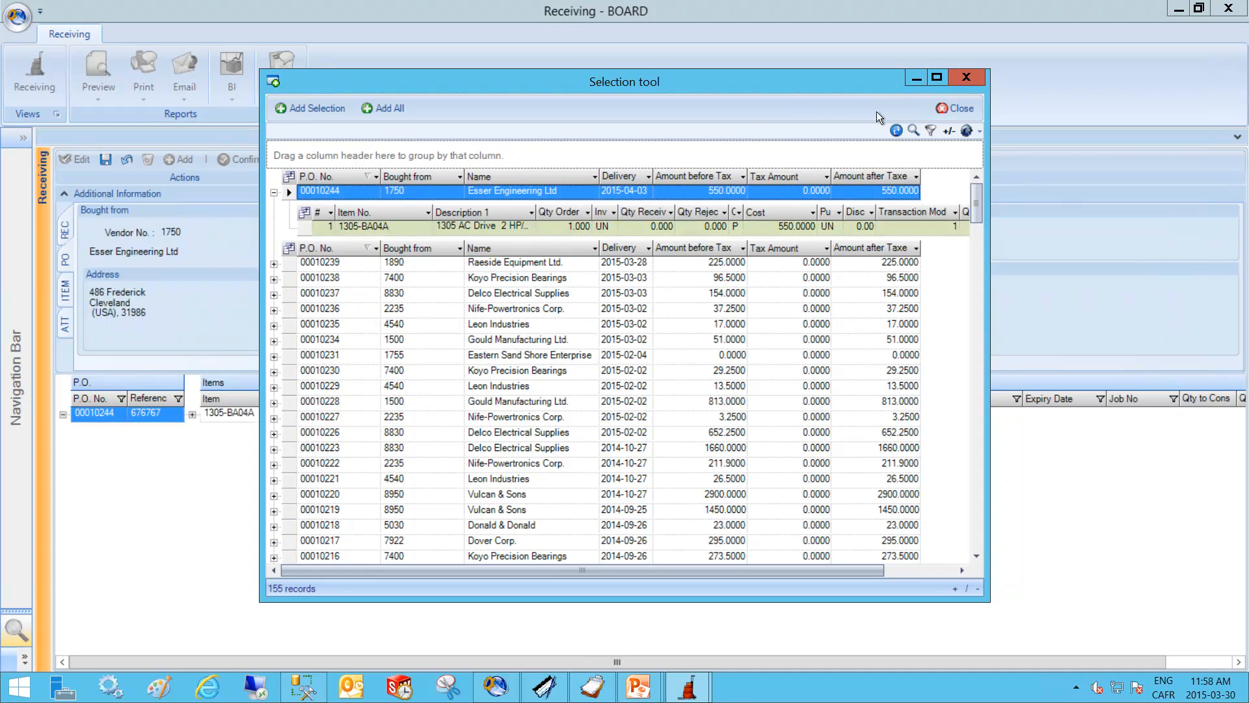
click(962, 109)
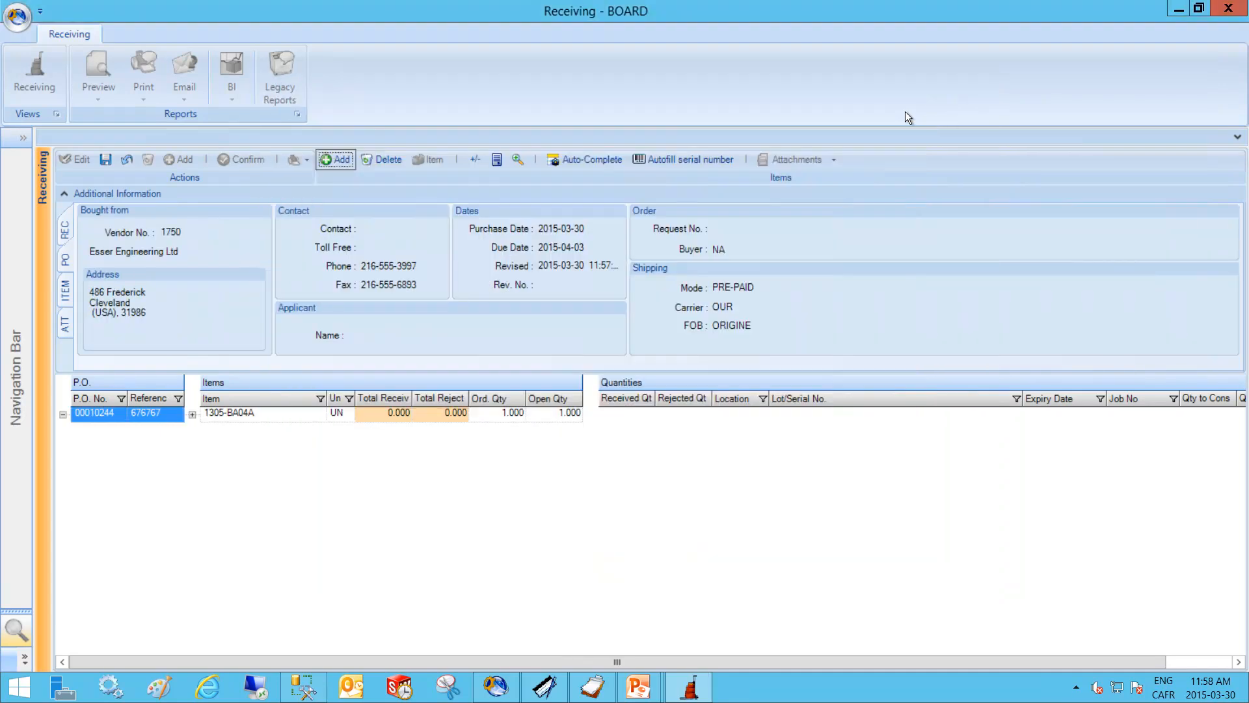
click(593, 160)
click(634, 428)
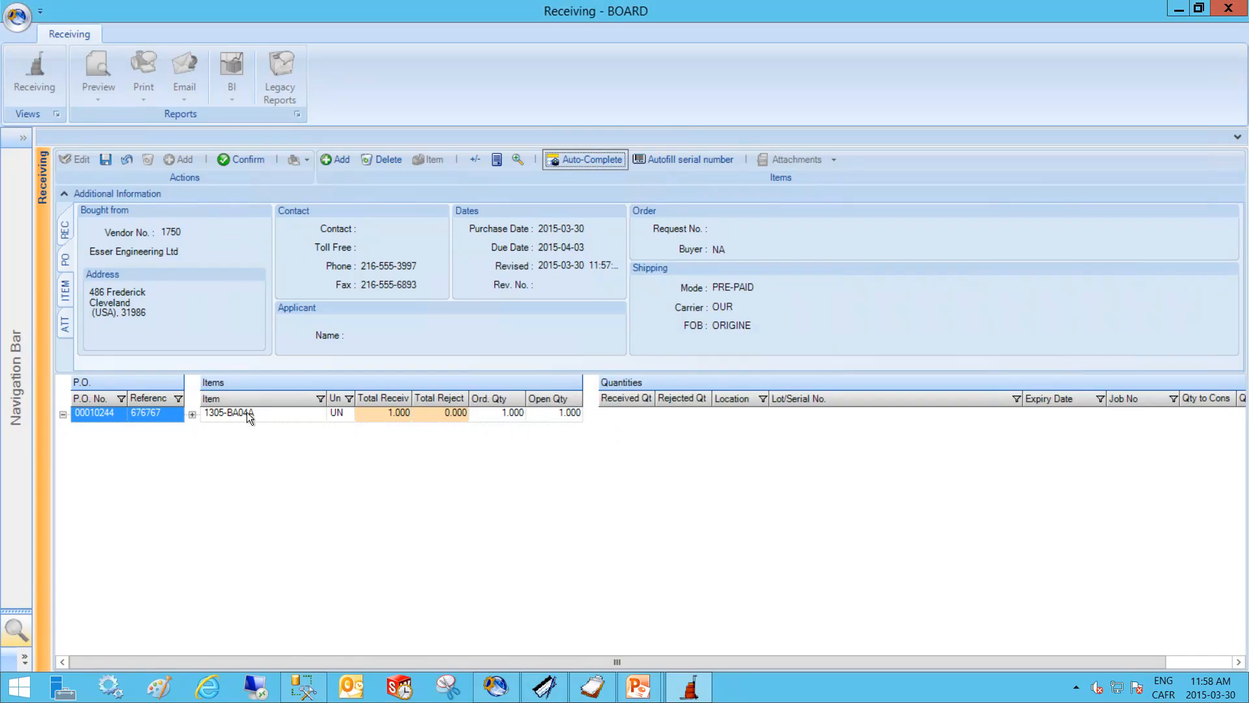
- Expand the received item's quantity details to check its assigned job, save the receipt, and confirm it into inventory
click(192, 415)
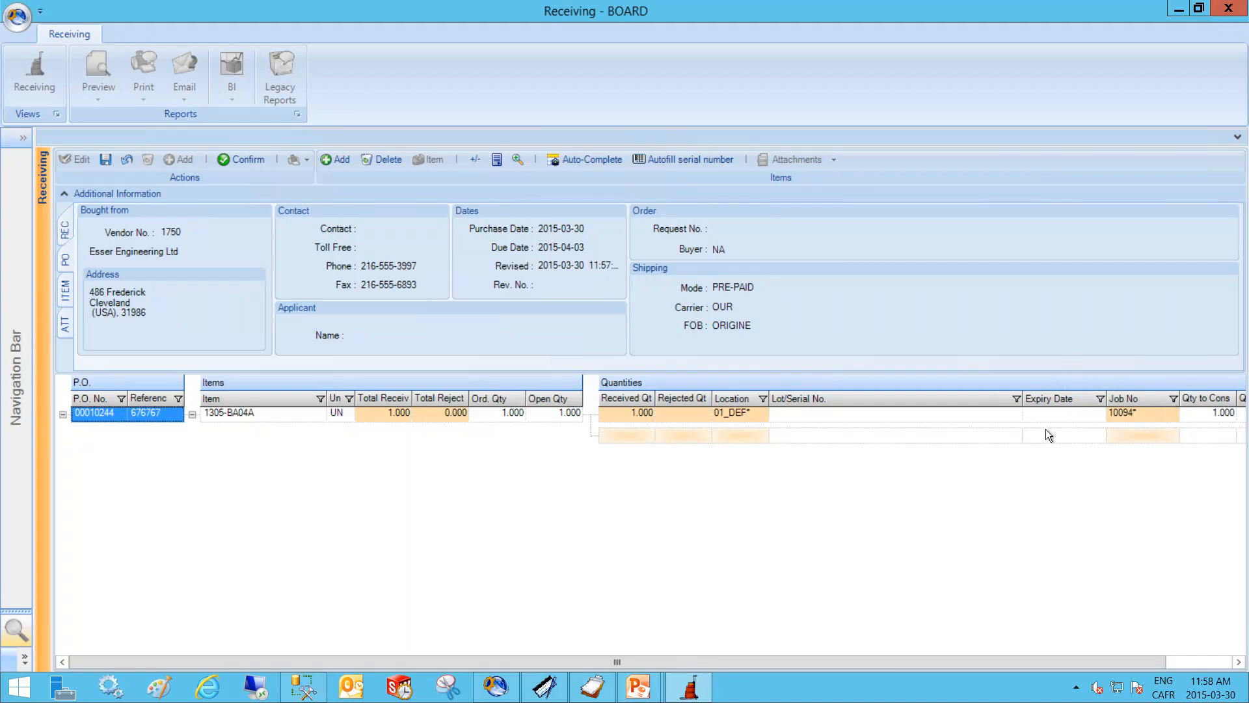
click(107, 161)
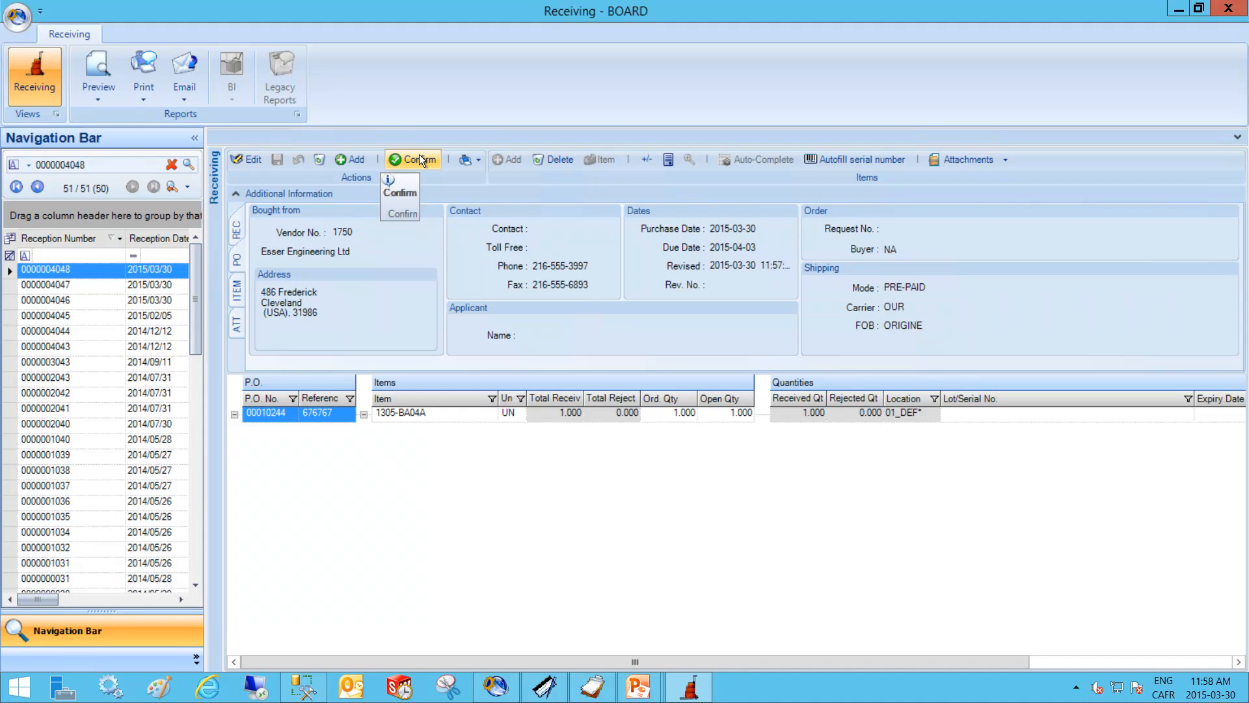
click(420, 158)
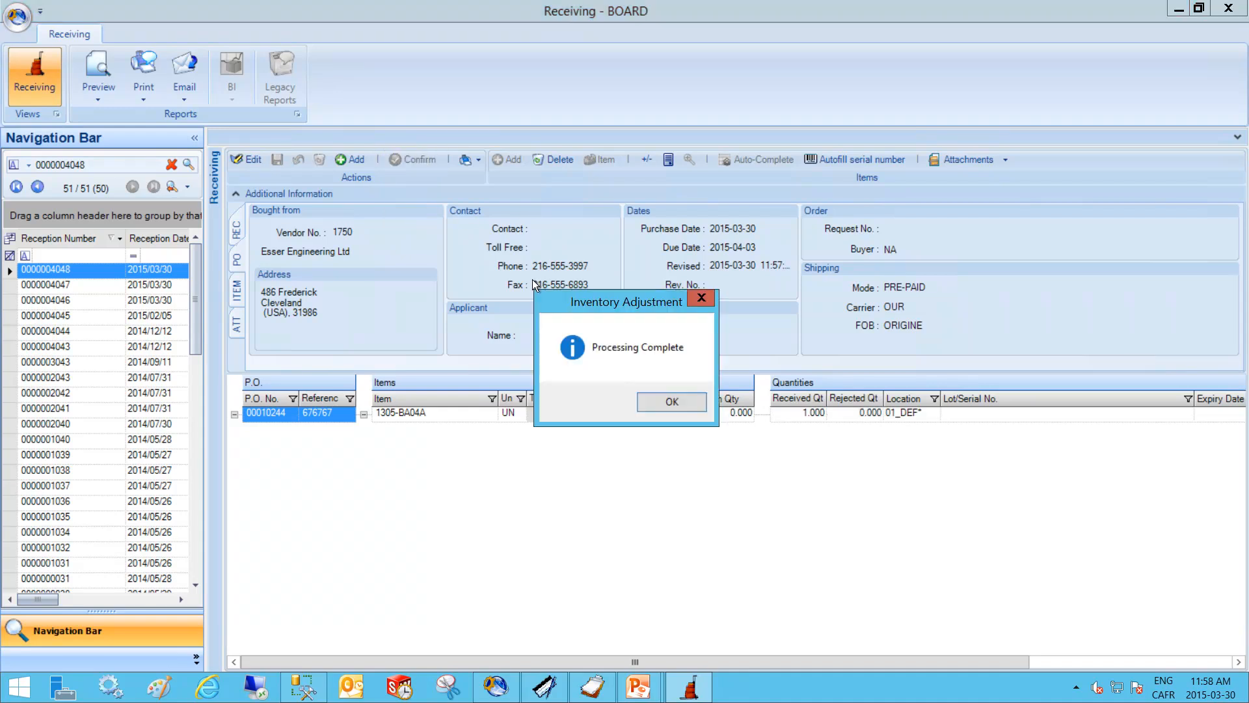
click(671, 401)
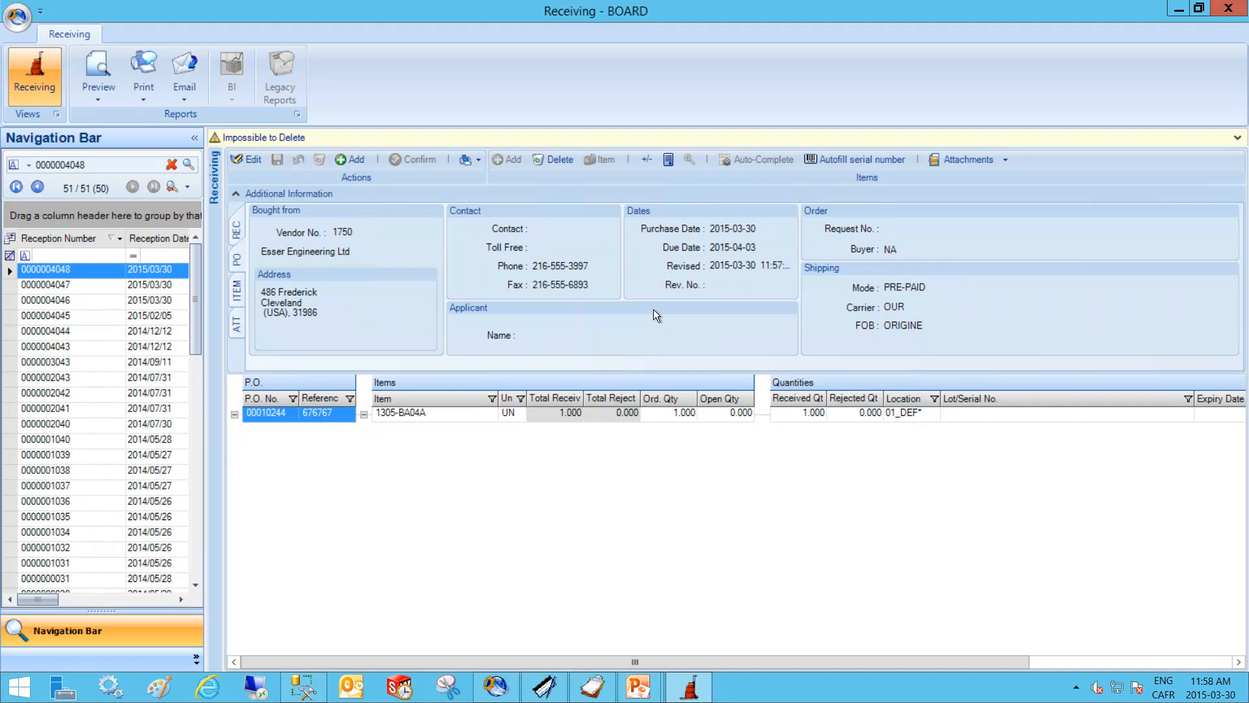
- Switch to Work Order Management, search again for the MACH-REP-001 machine repair job, and expand its structure down to the CLEAN-MACH work order
click(593, 686)
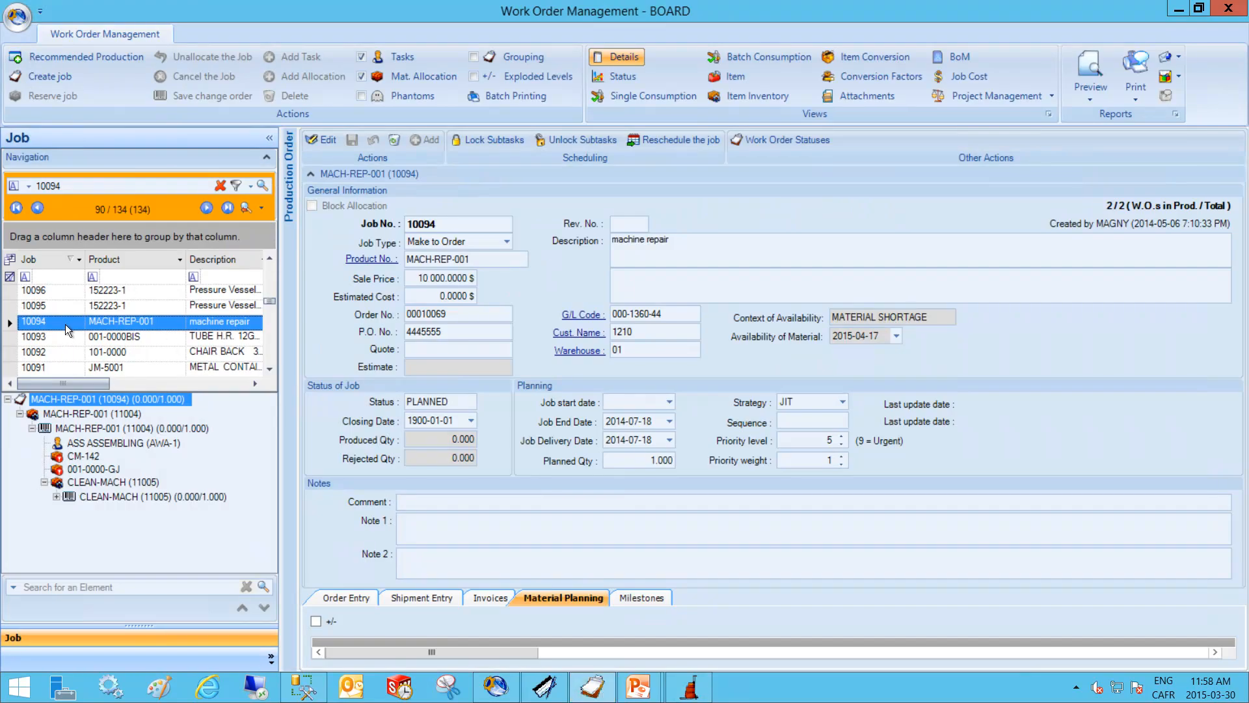
click(70, 186)
key(Return)
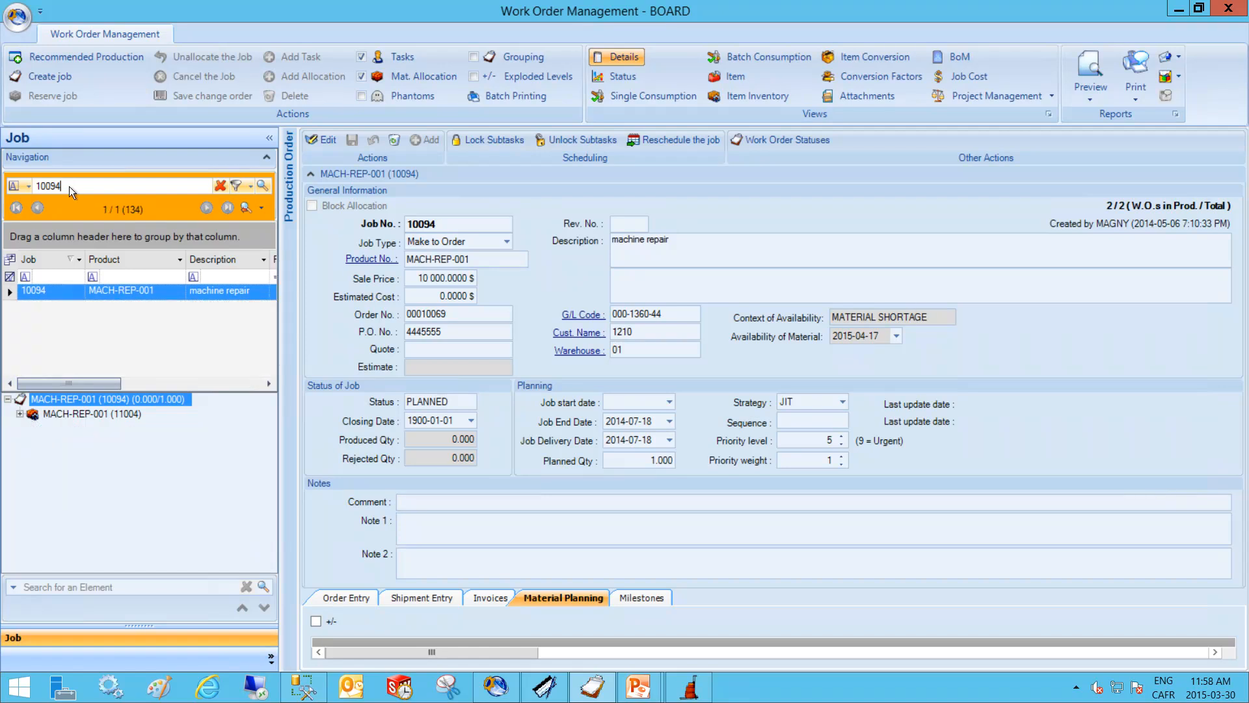
click(19, 414)
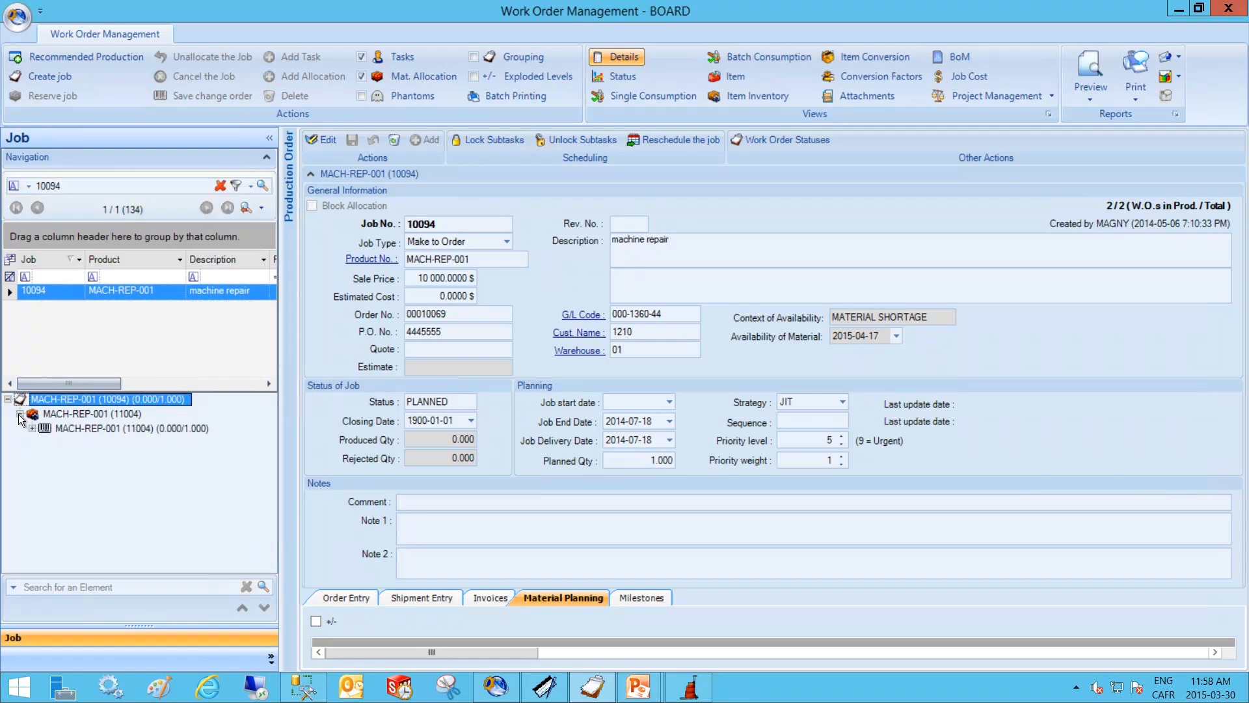
click(31, 428)
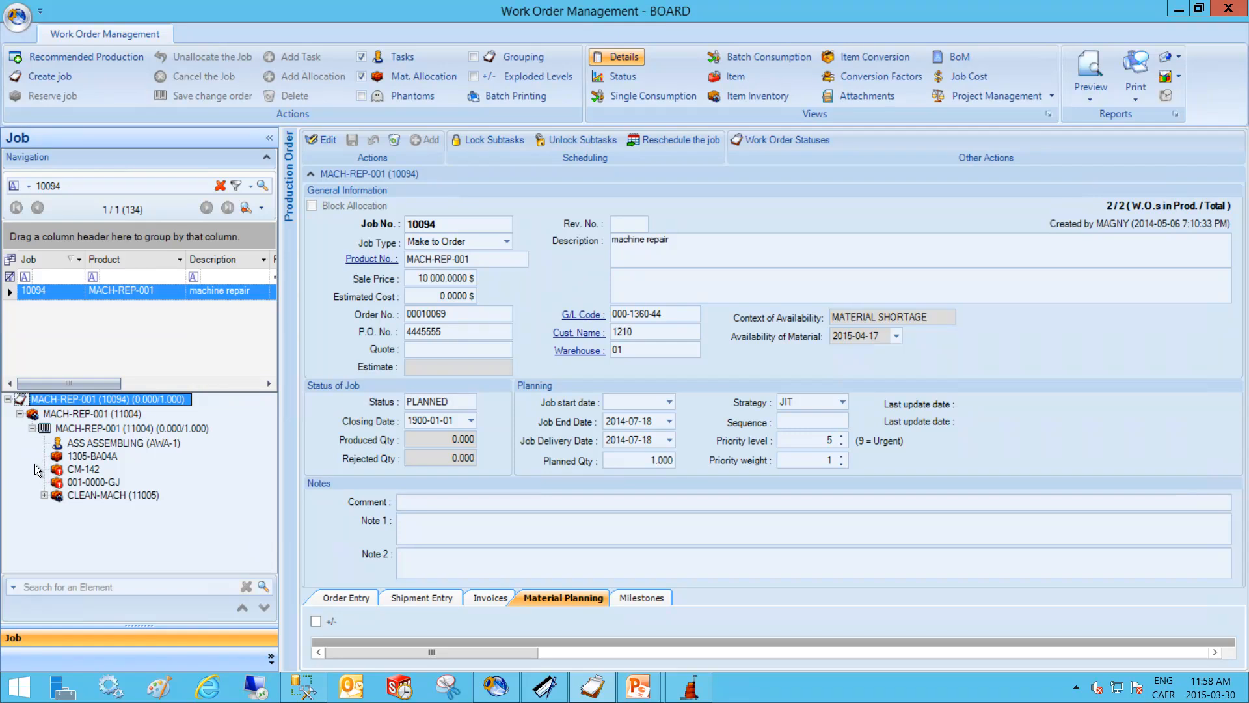
click(44, 495)
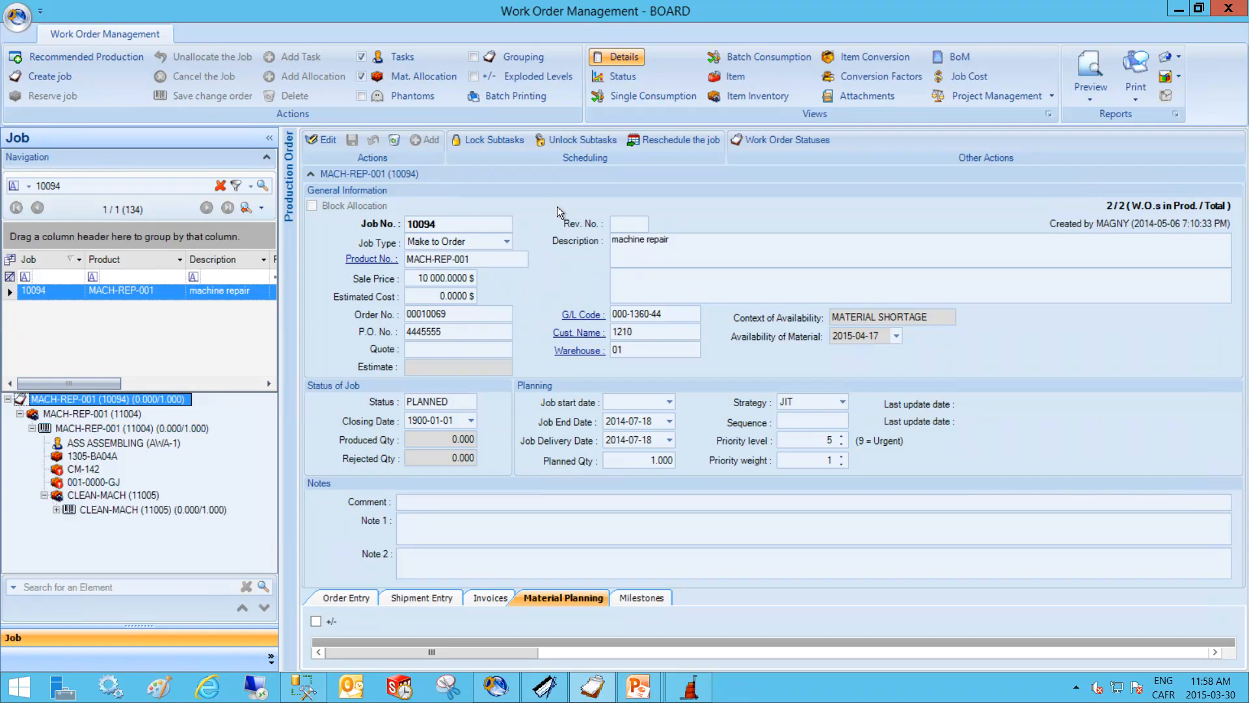
- Open the job cost view of the machine repair job, refresh it, and examine the real direct labor and material costs
click(986, 79)
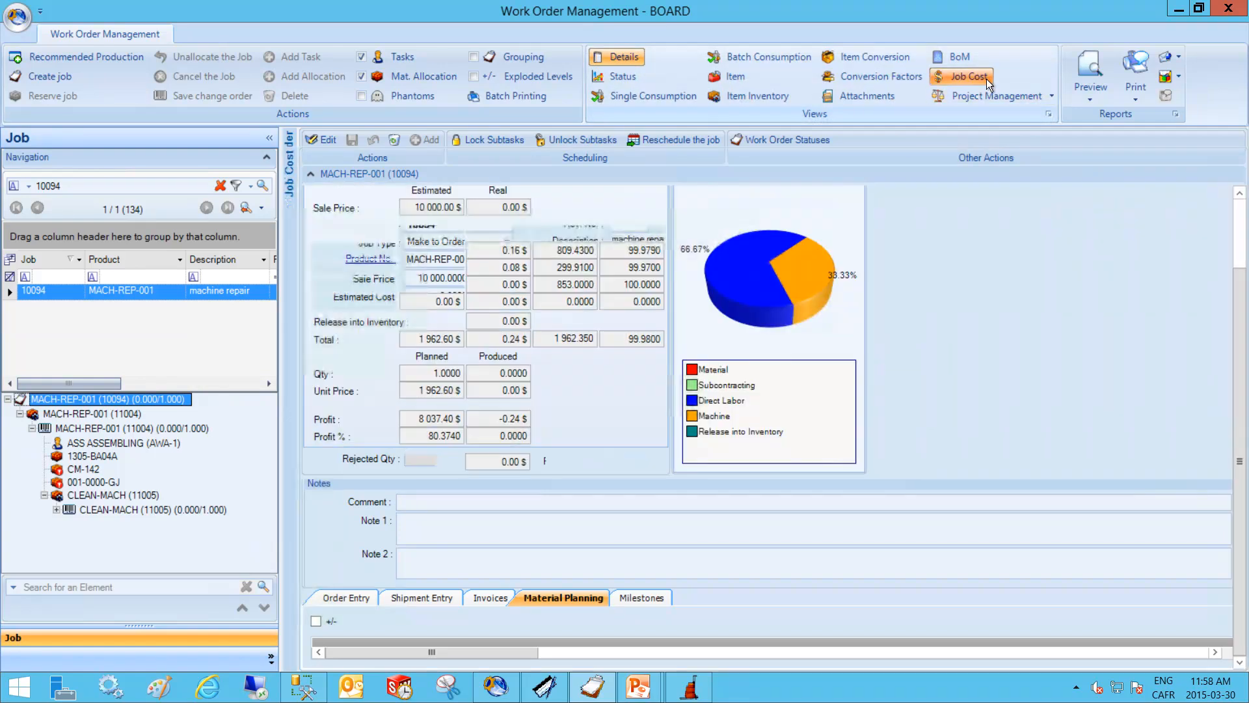
click(330, 163)
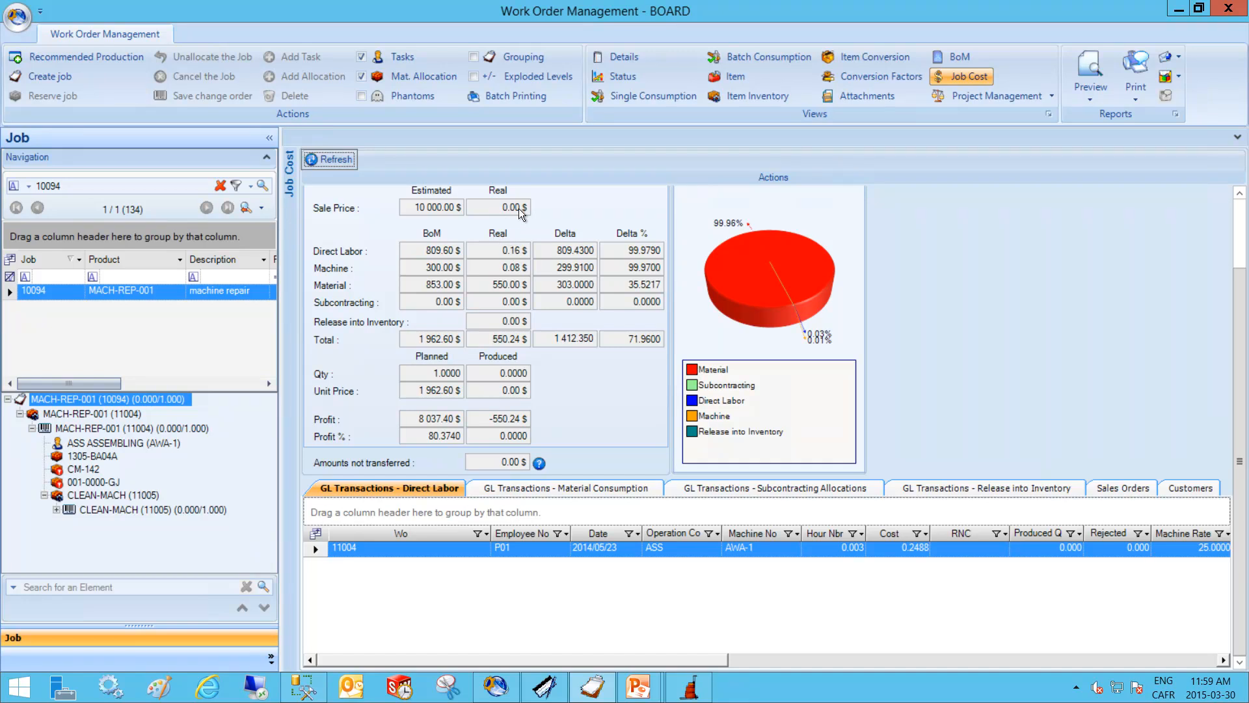
click(495, 250)
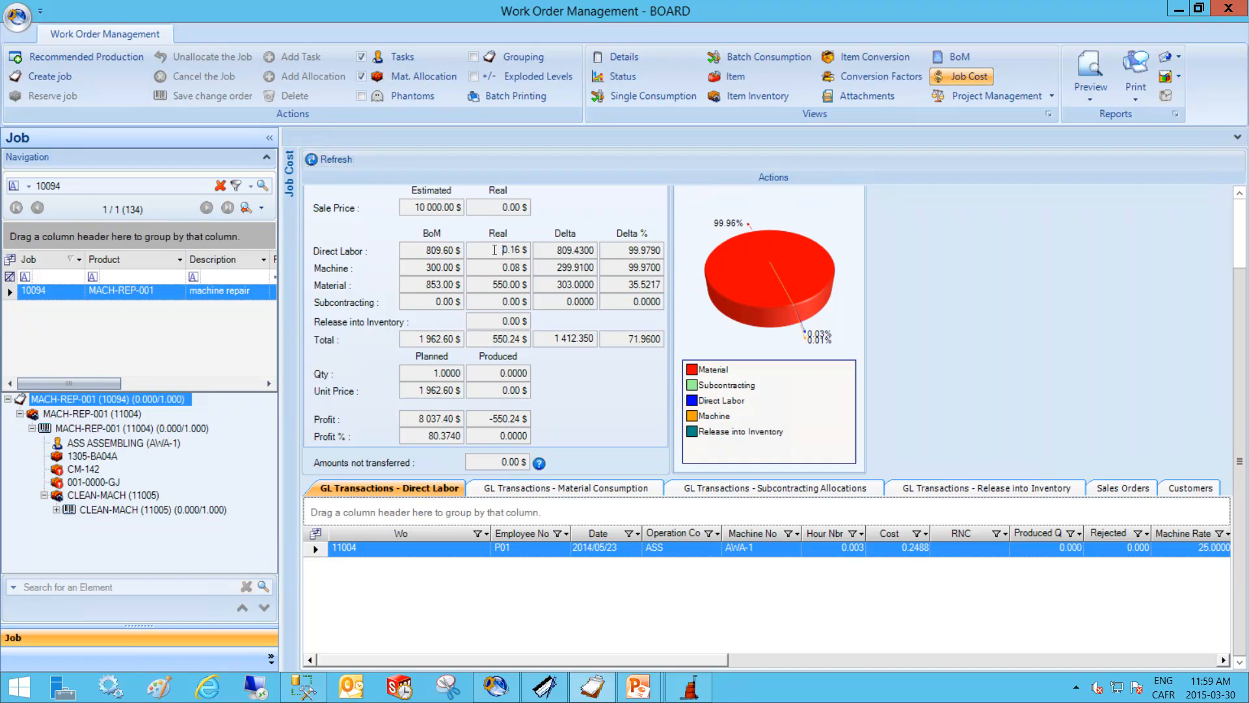
double_click(509, 250)
drag(485, 285, 532, 286)
- Review the job's material consumption transactions with the Wo column narrowed, refresh the costs, and inspect the material share in the pie chart
click(624, 492)
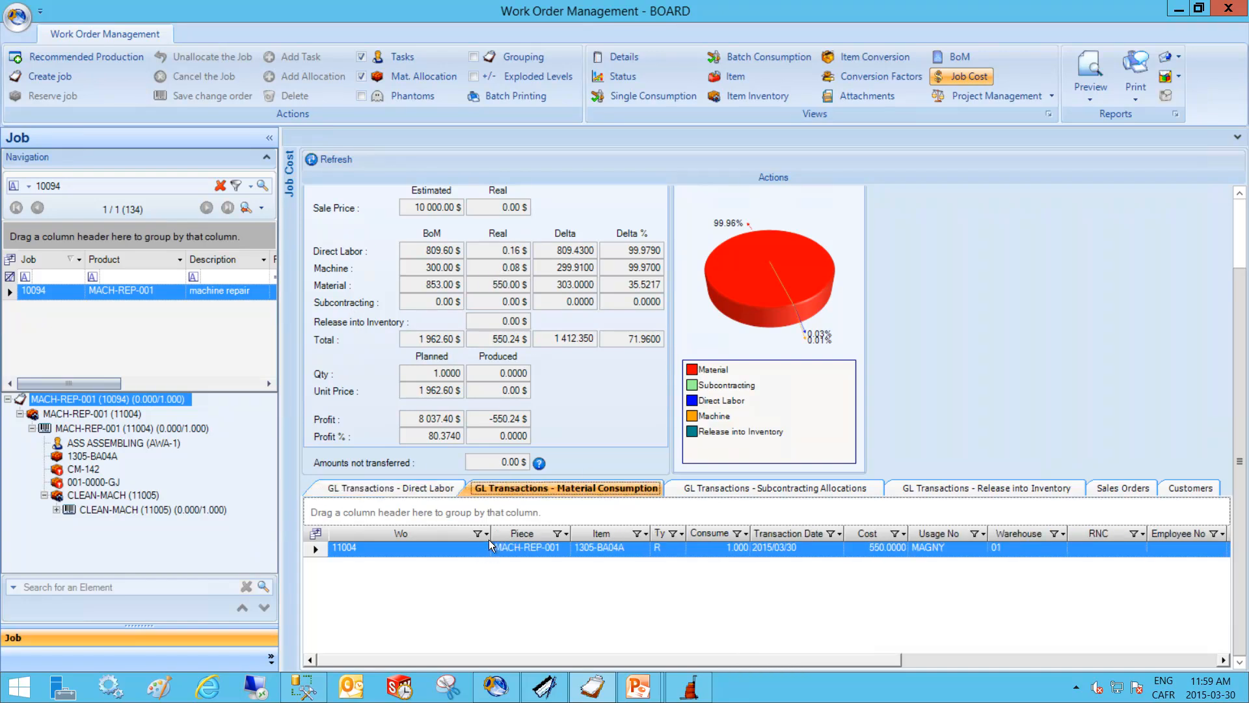
drag(491, 534, 395, 543)
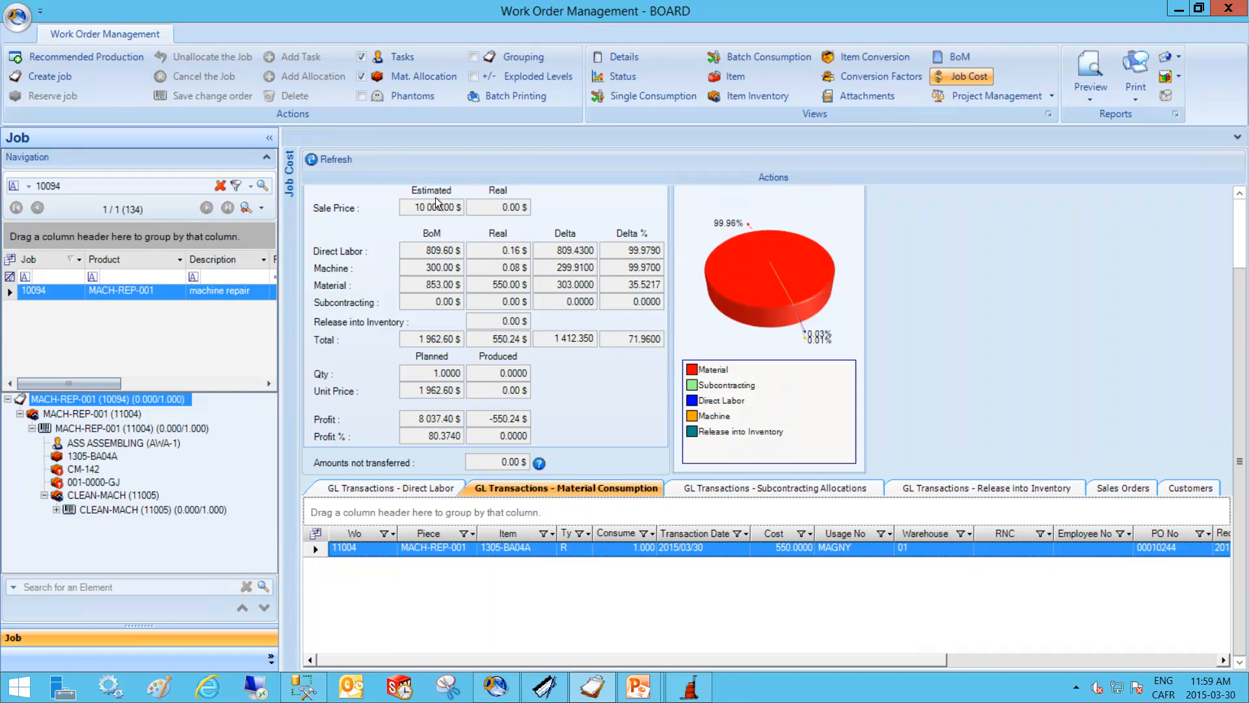
click(341, 162)
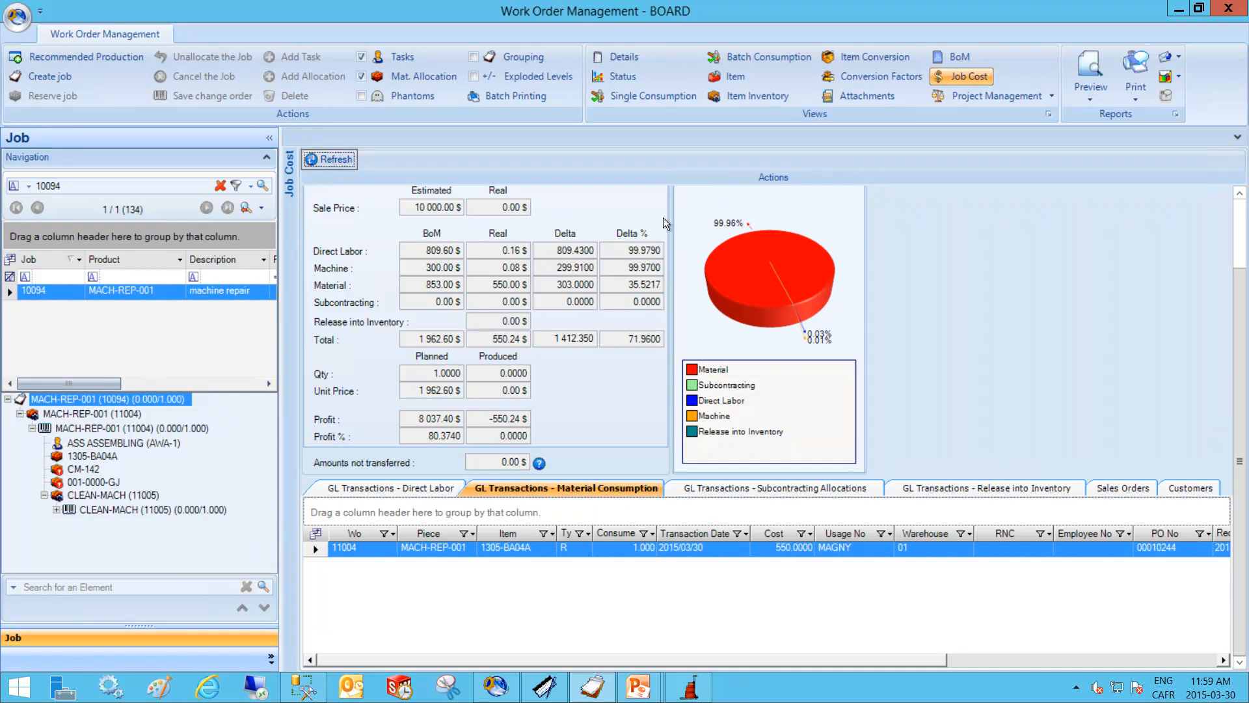
mouse_move(830, 284)
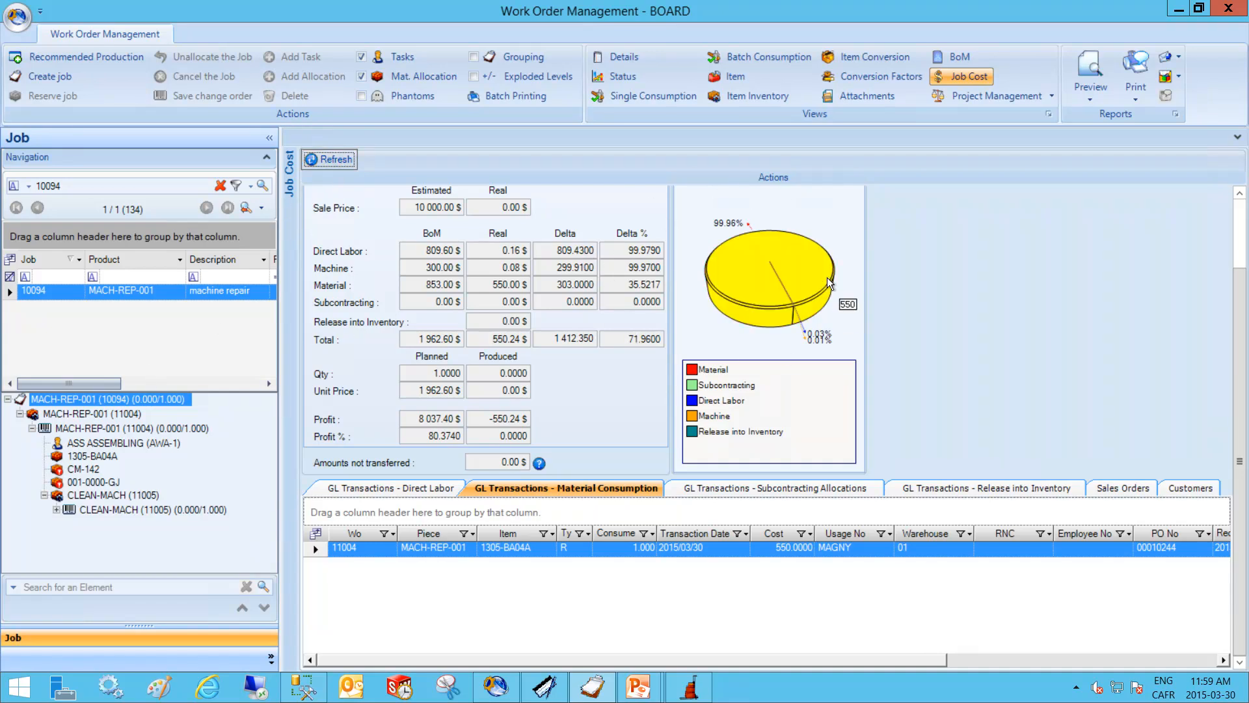